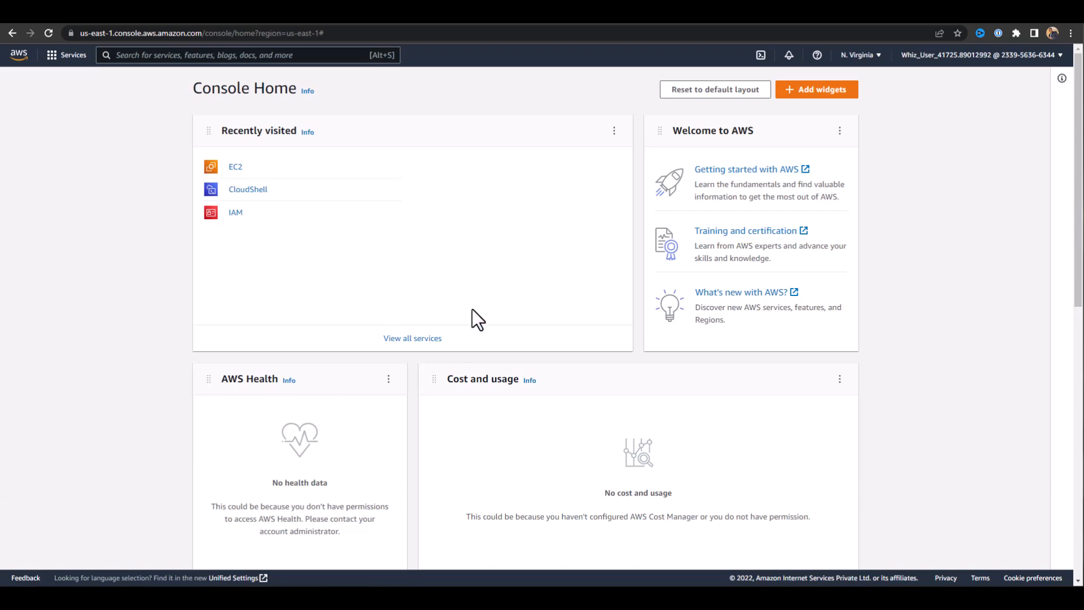
Start launching a new EC2 instance and name it MyEC2Server.
left_click(233, 169)
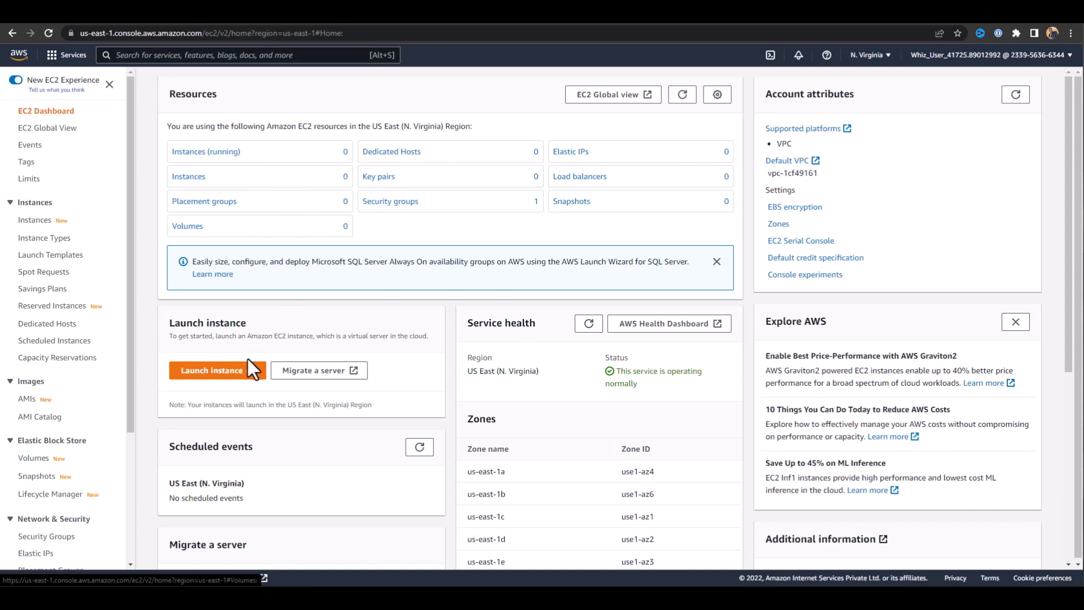
left_click(219, 371)
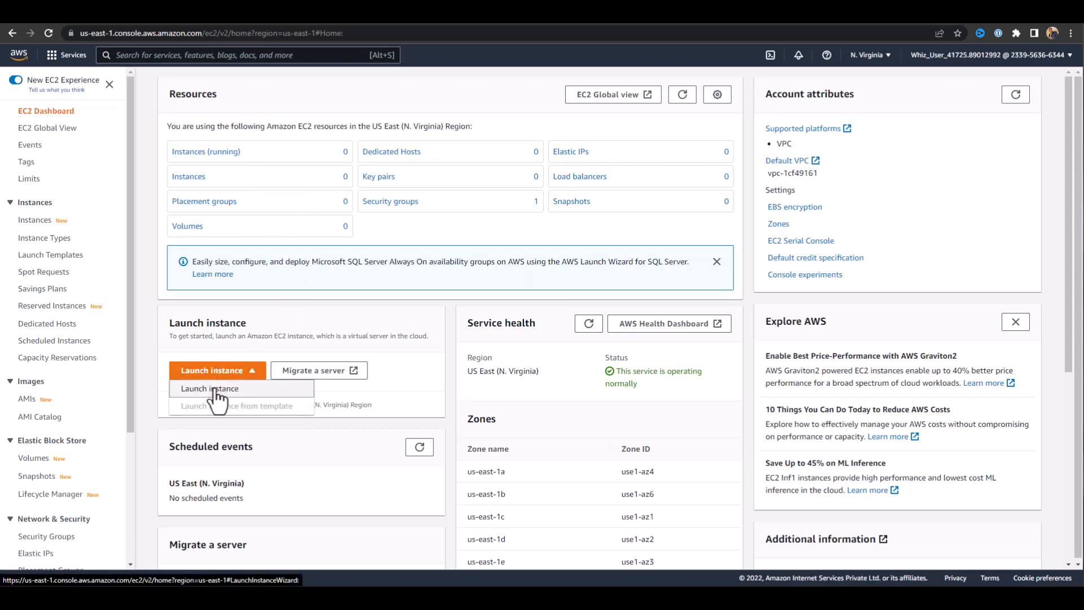
left_click(214, 389)
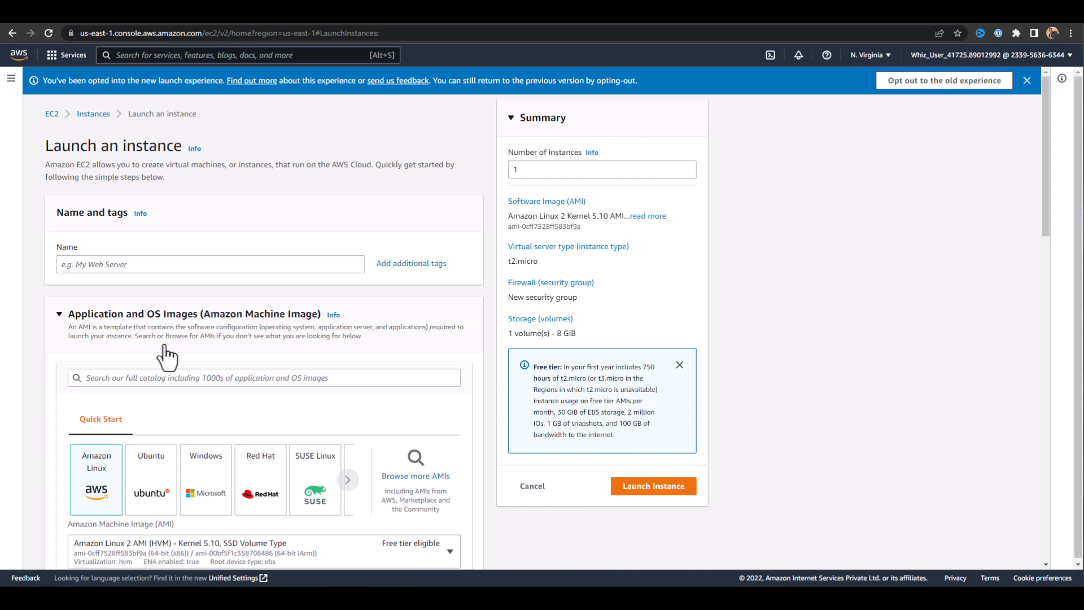
left_click(136, 266)
type("MyEC2Server")
left_click(74, 294)
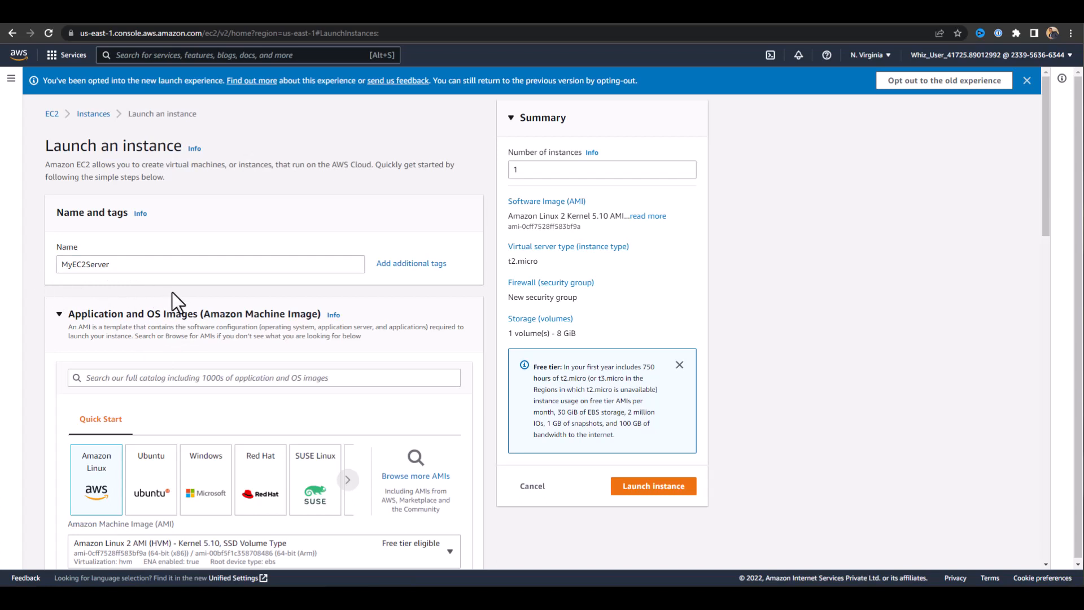
Create an RSA key pair named Whizkey in .pem format for logging in to the instance.
scroll(170, 344, "down", 2)
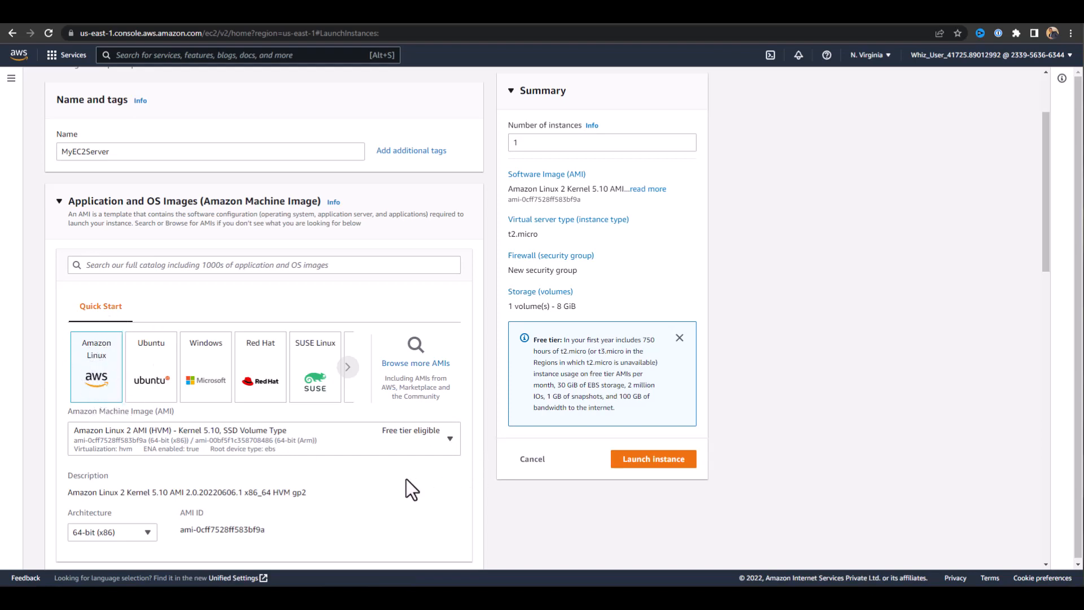
scroll(405, 479, "down", 3)
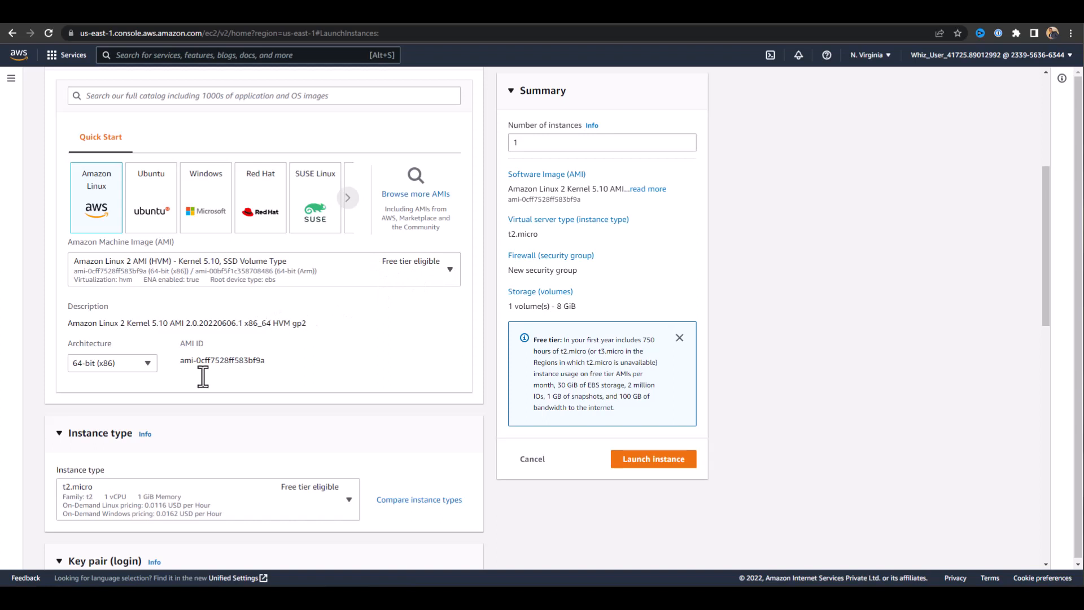
scroll(208, 371, "down", 4)
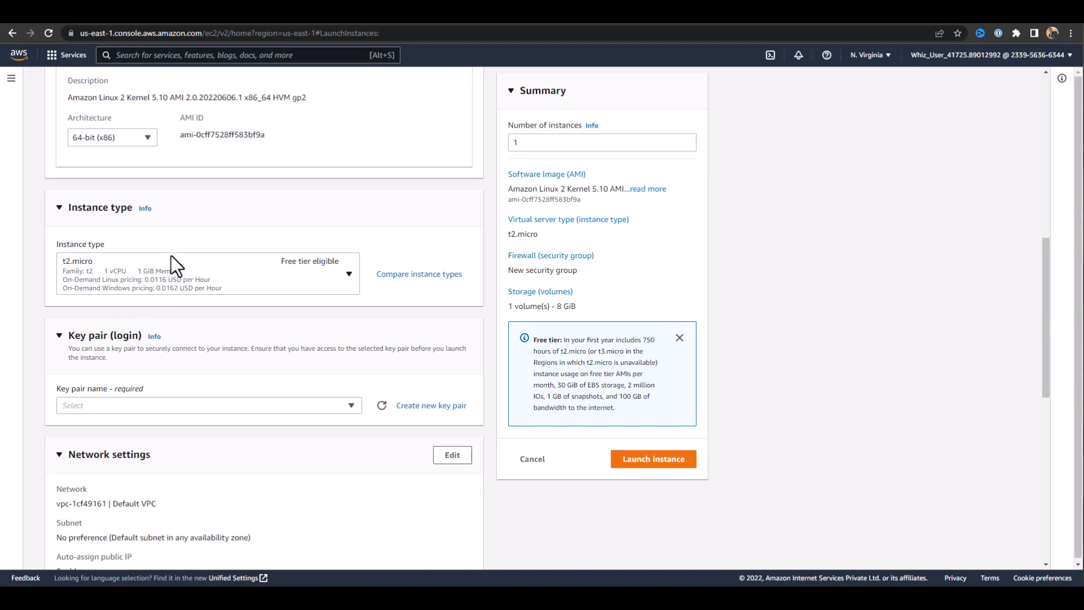
scroll(204, 366, "down", 1)
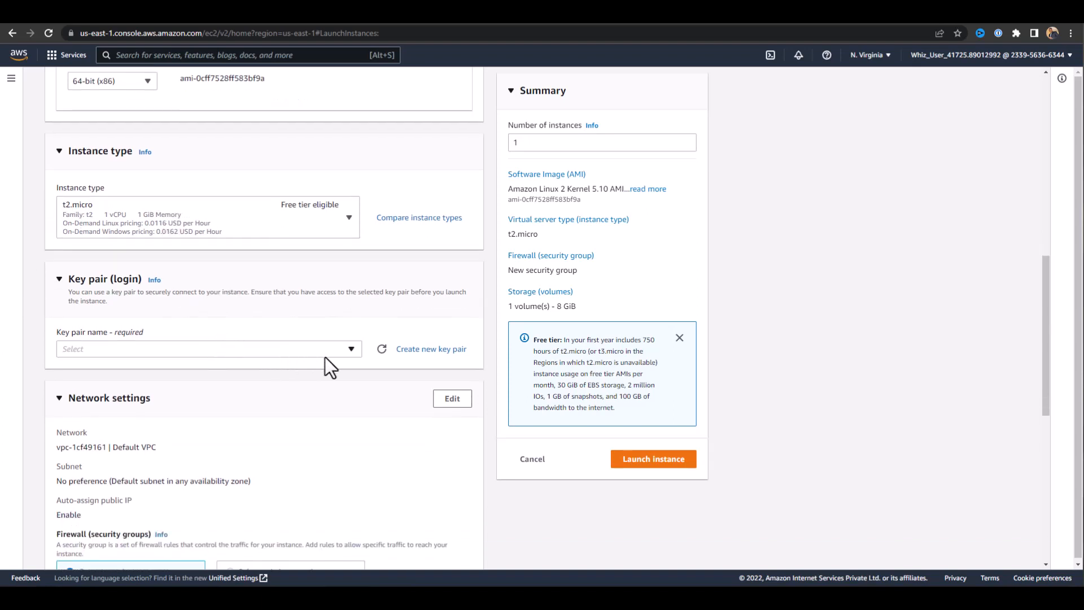
left_click(418, 351)
left_click(481, 283)
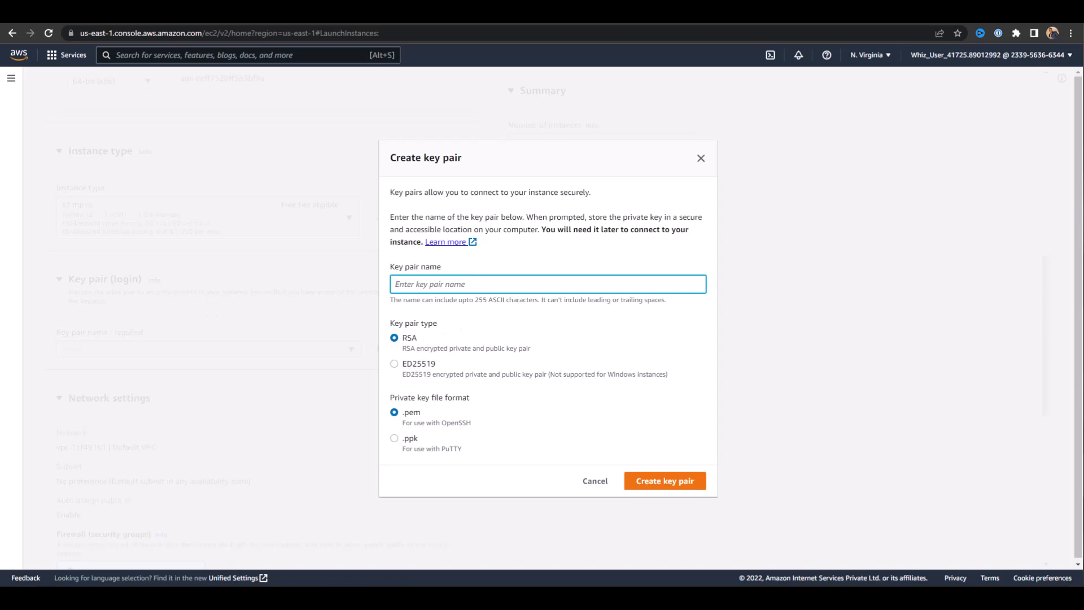
type("Whizkey")
left_click(657, 491)
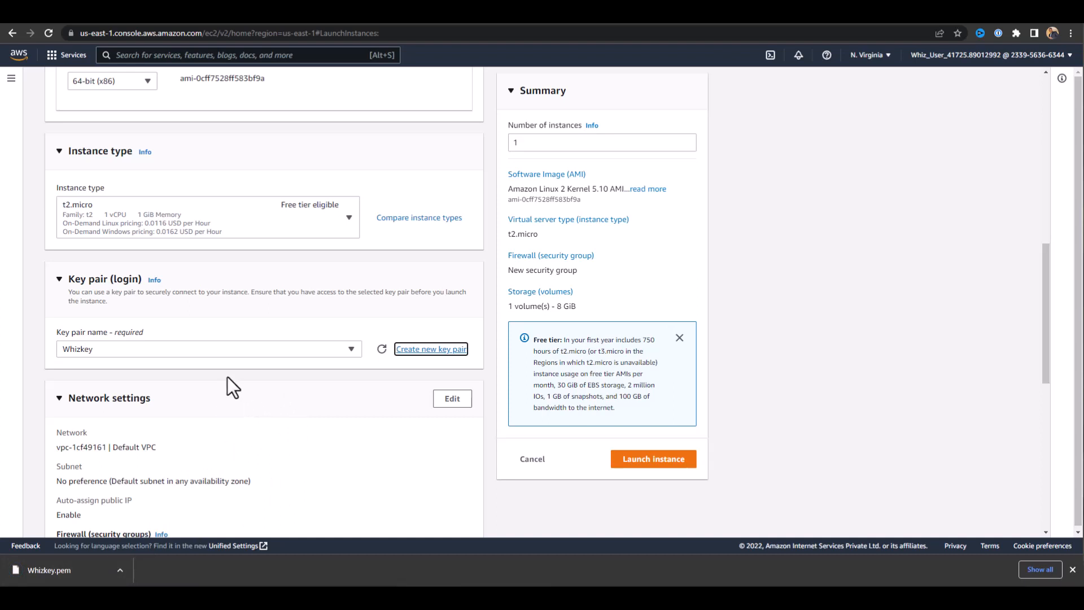
Allow HTTPS and HTTP traffic from the internet in the new instance's firewall settings.
scroll(227, 377, "down", 5)
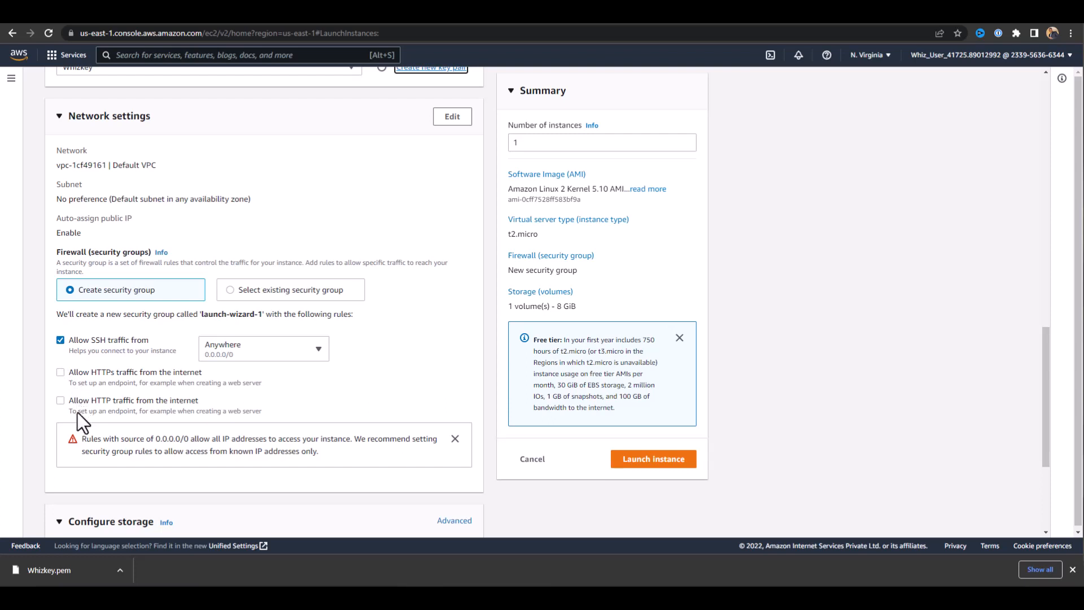
left_click(60, 371)
left_click(61, 401)
Edit the network settings and rename the new security group as MyEC2Server_SG.
left_click(451, 117)
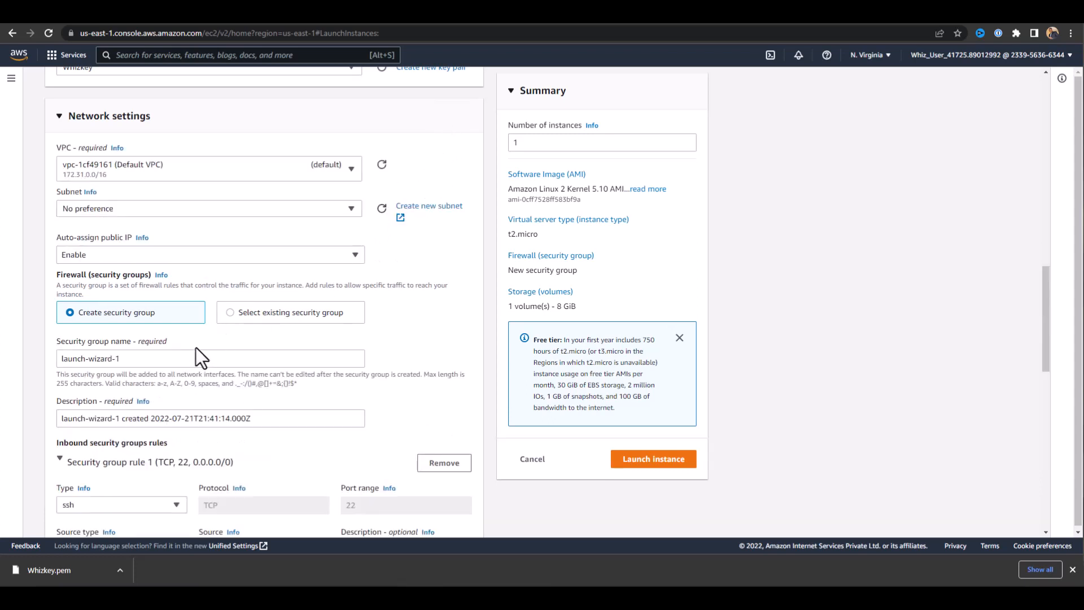
scroll(237, 338, "down", 2)
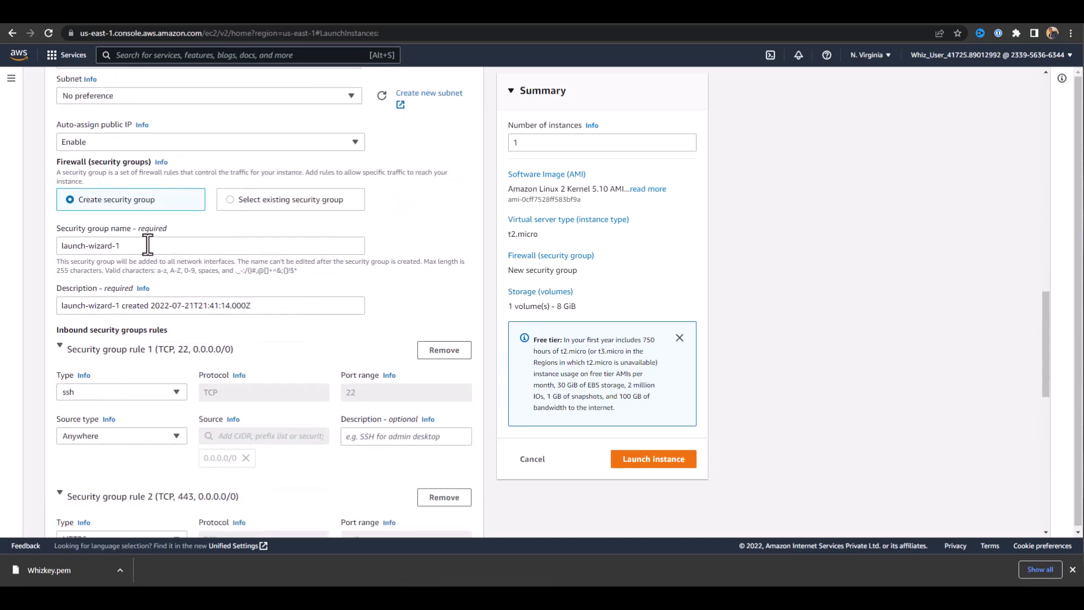
left_click_drag(145, 245, 38, 272)
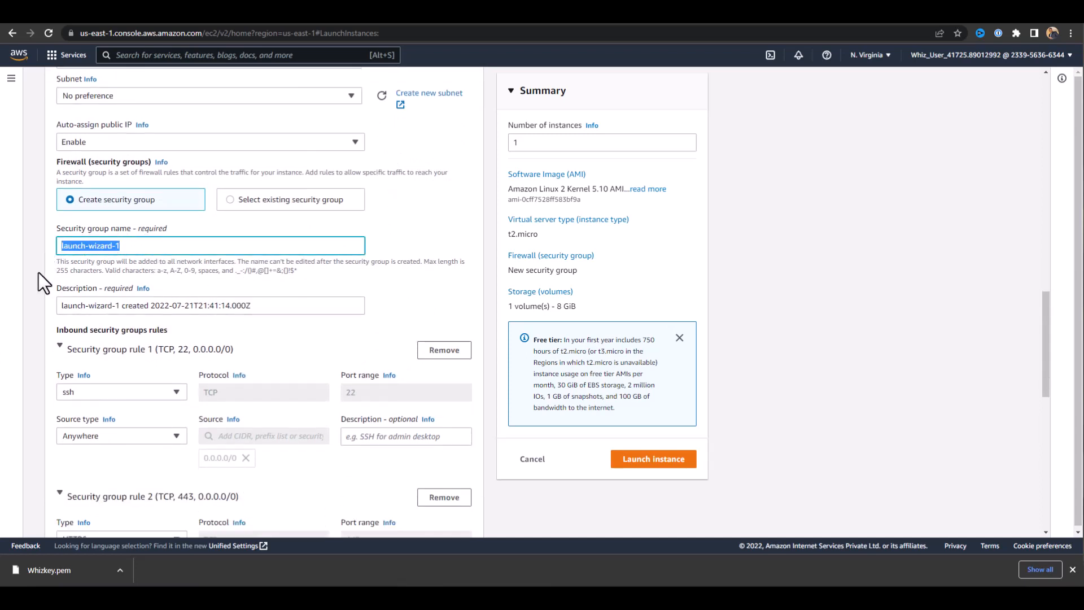
type("MyEC2Server_SG")
key("BackSpace")
key("BackSpace")
type("SG")
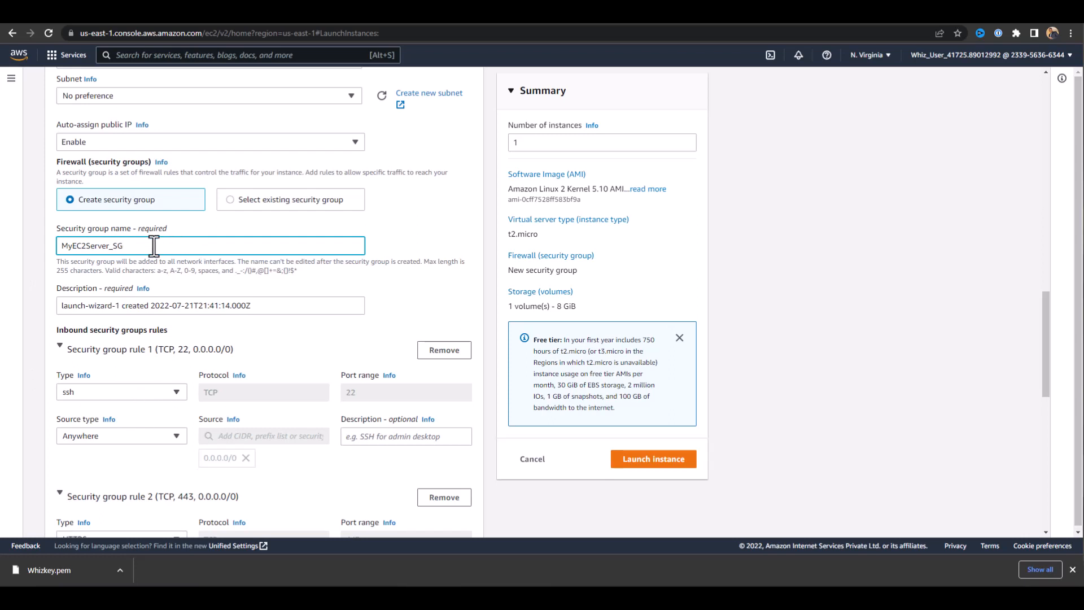
Replace the security group's description with "Security Group to allow traffic to EC2".
scroll(404, 263, "down", 1)
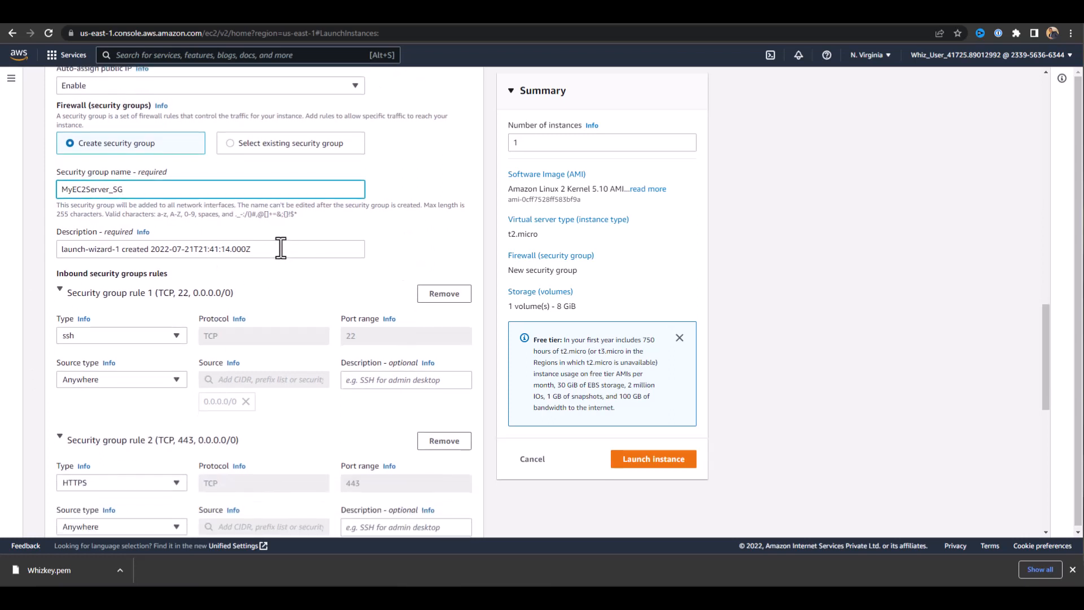
left_click_drag(276, 249, 36, 241)
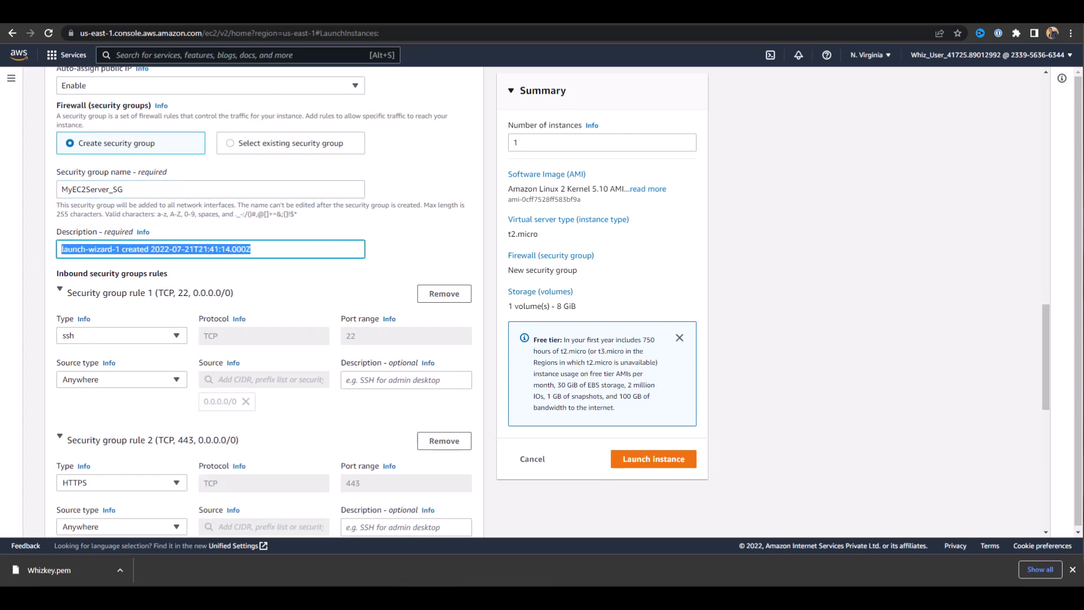
key("alt+Tab")
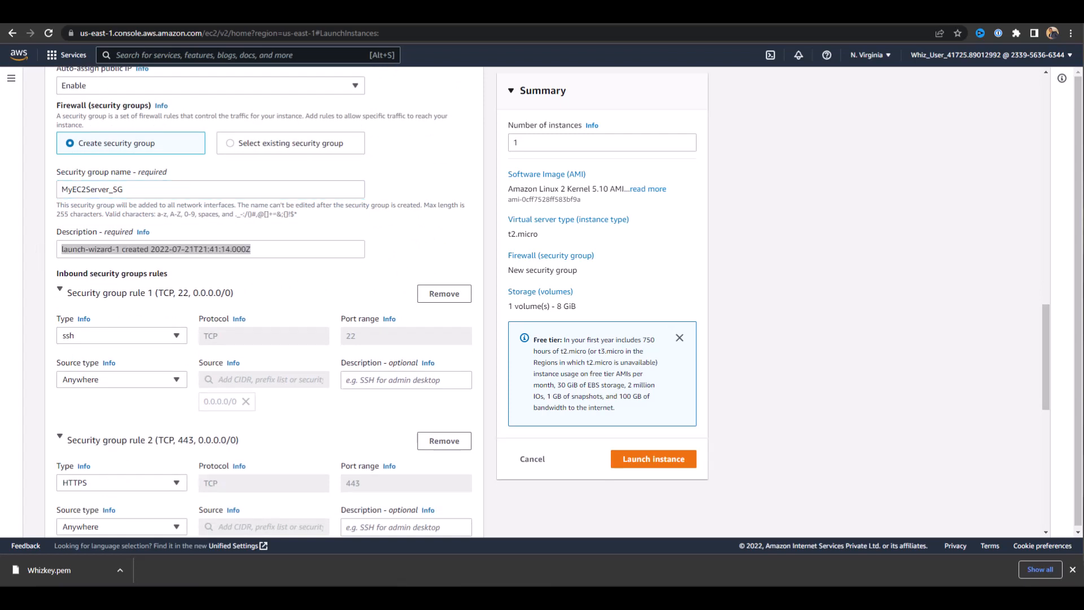
left_click(221, 249)
left_click_drag(270, 249, 70, 262)
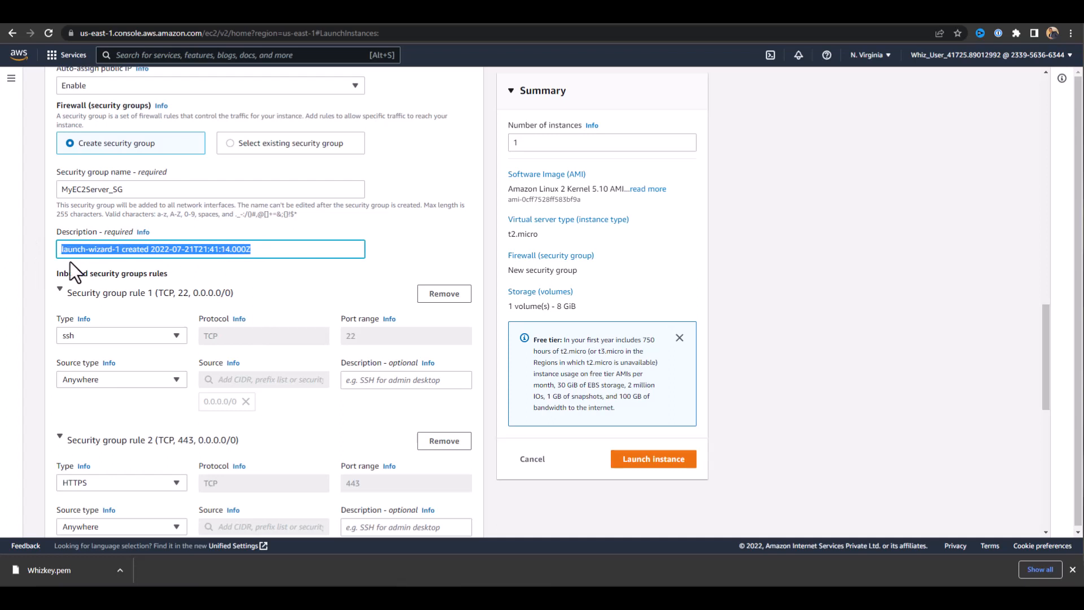
type("Se")
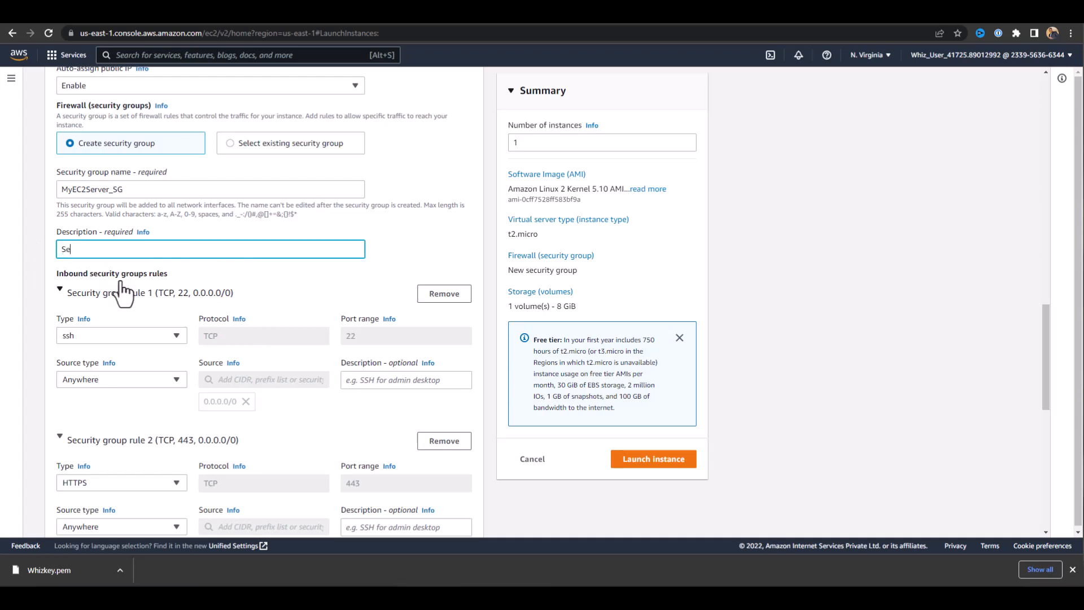
type("curity Group to allow traffic to EC2")
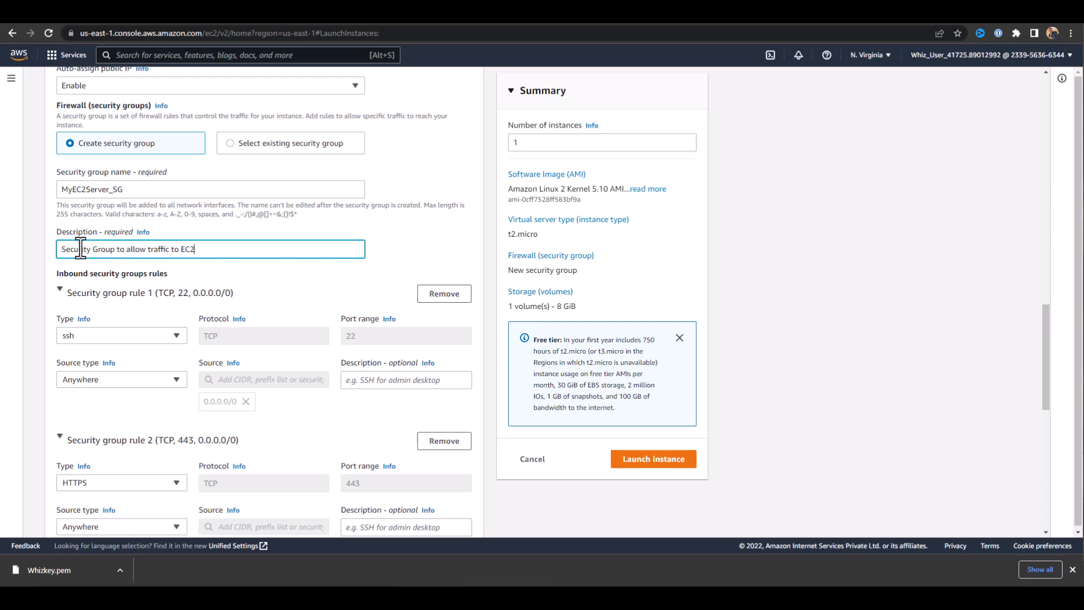
left_click_drag(218, 250, 29, 263)
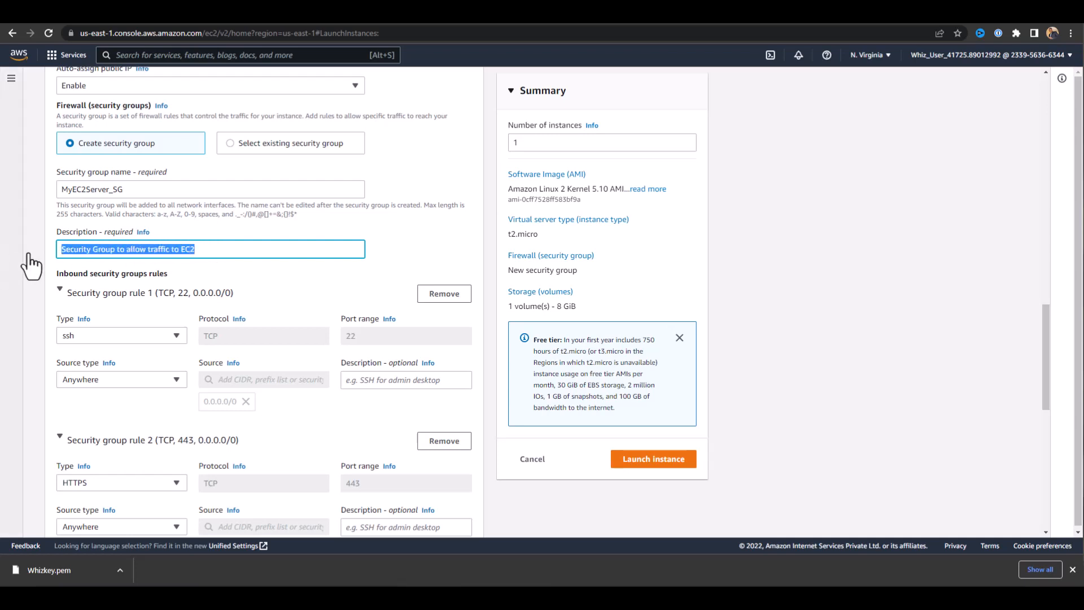
Review the inbound rules and storage settings, and launch the instance.
scroll(410, 231, "down", 2)
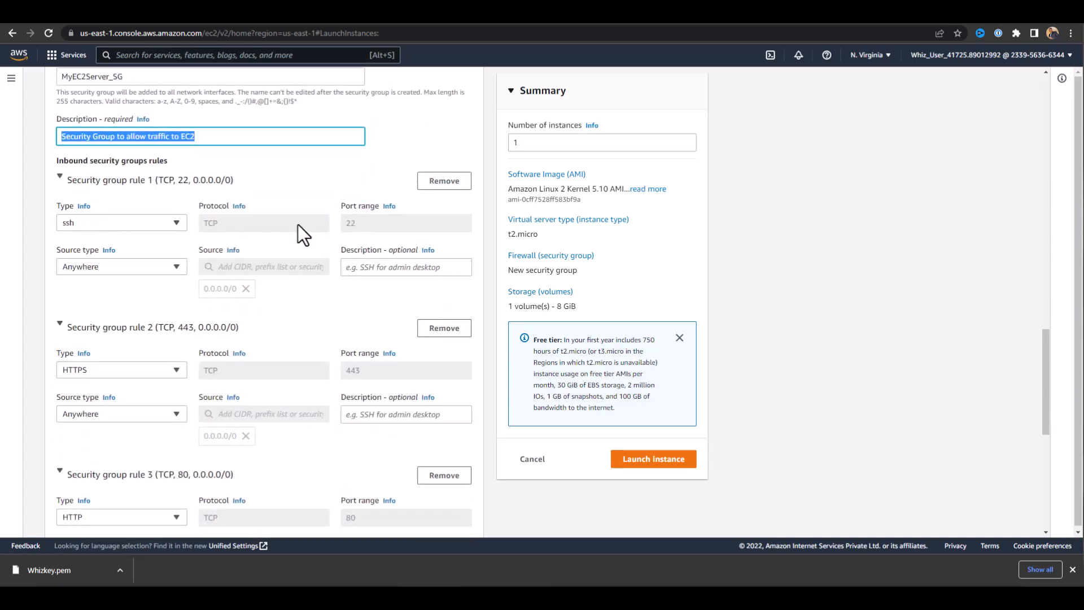
scroll(83, 269, "down", 2)
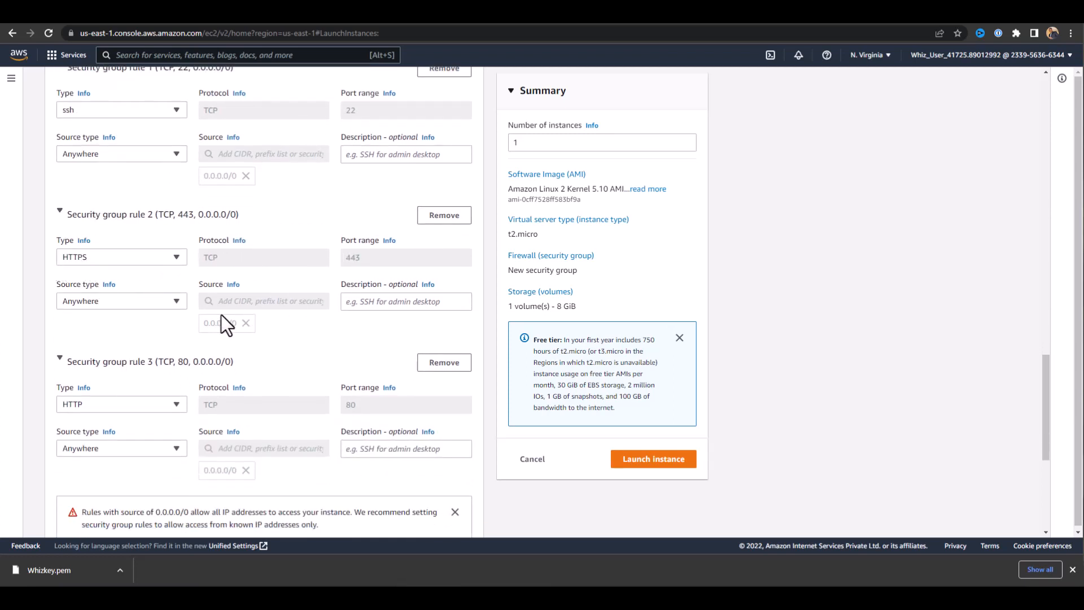
scroll(145, 317, "down", 3)
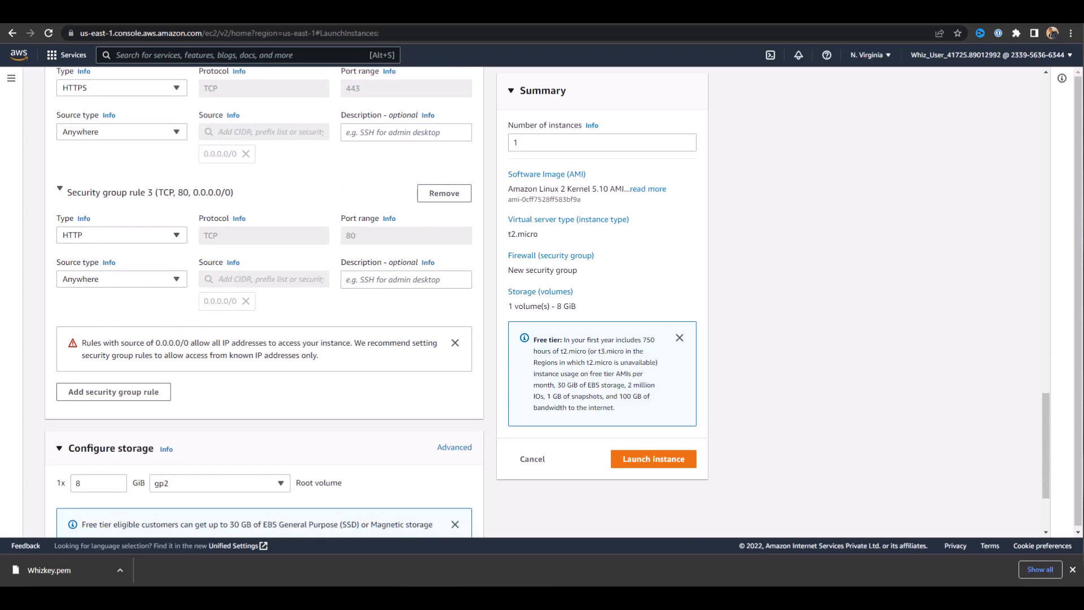
scroll(253, 390, "down", 3)
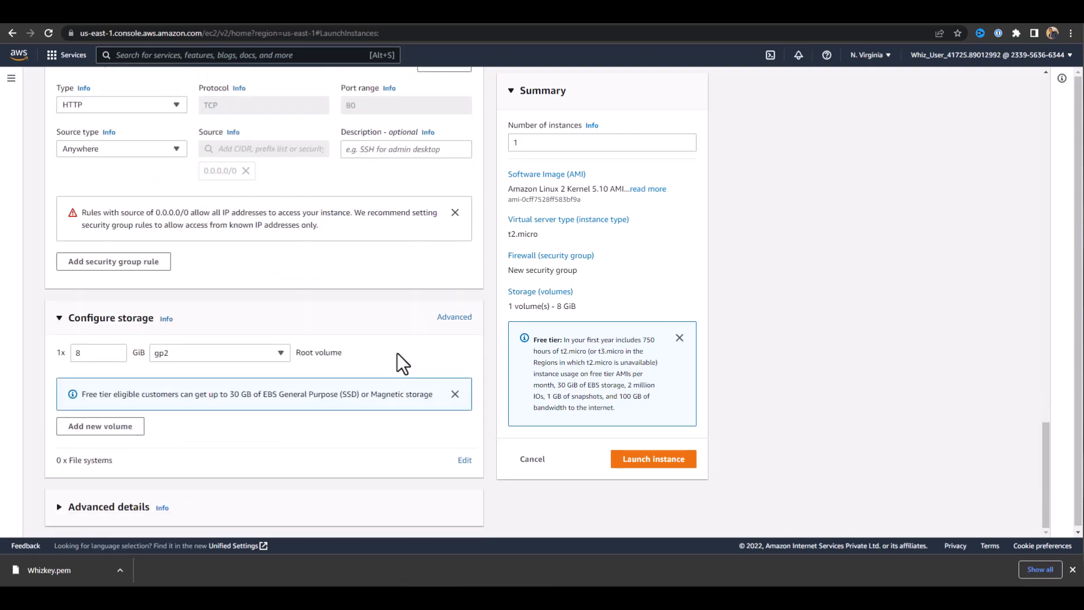
left_click(627, 464)
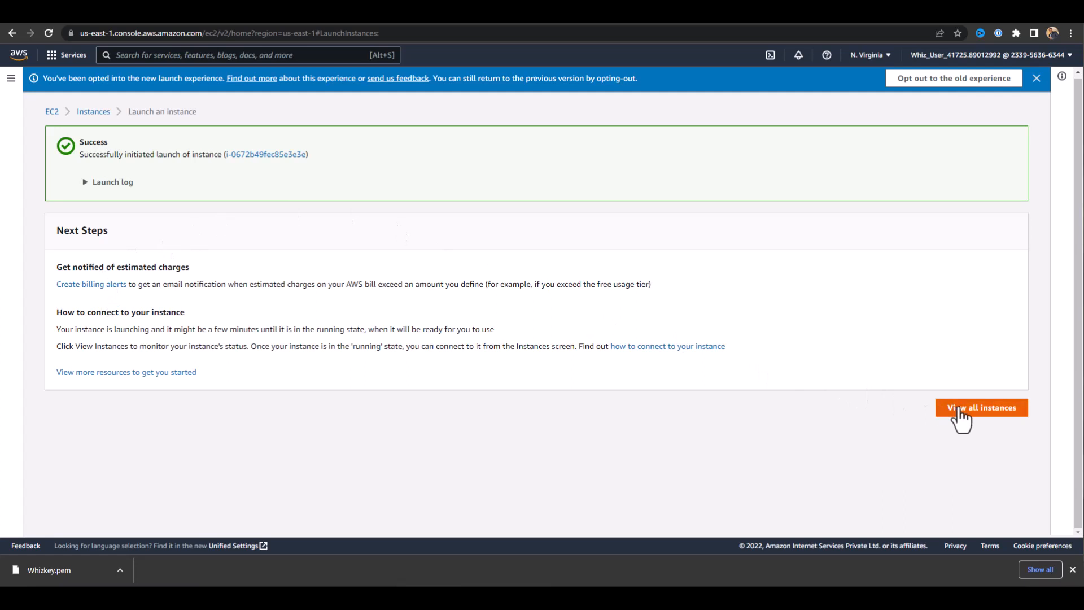
Show all instances and refresh the list repeatedly to check the state of MyEC2Server.
left_click(958, 412)
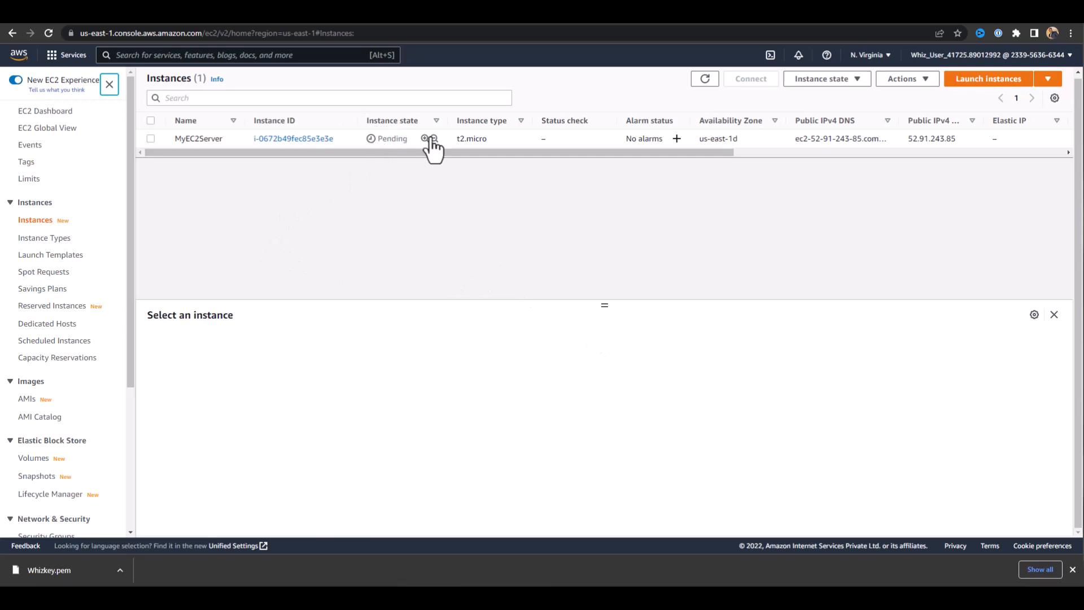
left_click(704, 79)
left_click(705, 80)
left_click(707, 82)
left_click(706, 83)
left_click(707, 82)
left_click(705, 80)
Select MyEC2Server and examine its security details and the inbound rules of its security group.
left_click(150, 139)
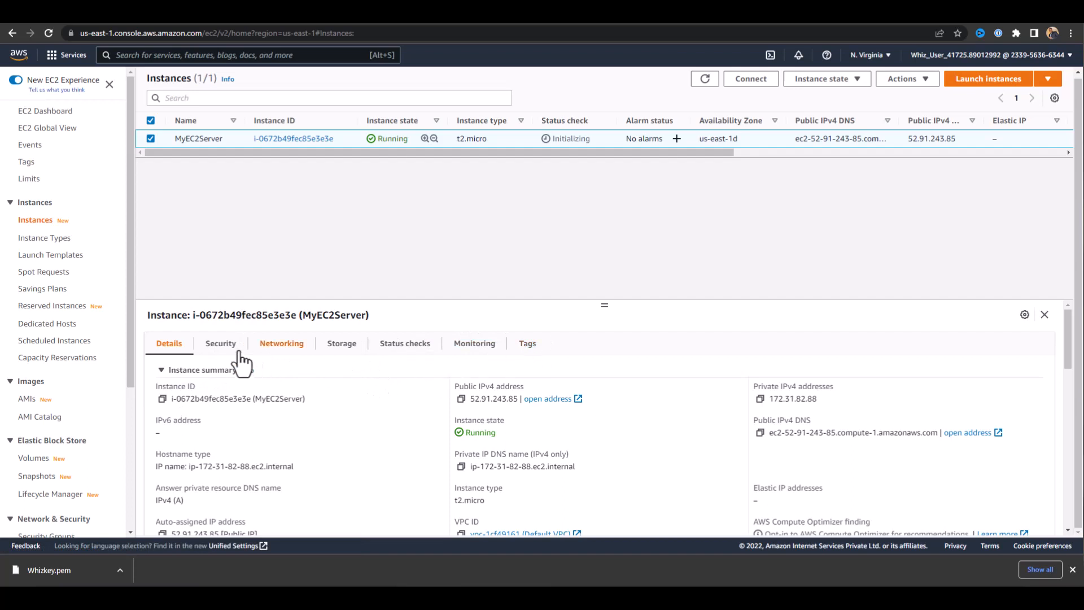
left_click(217, 345)
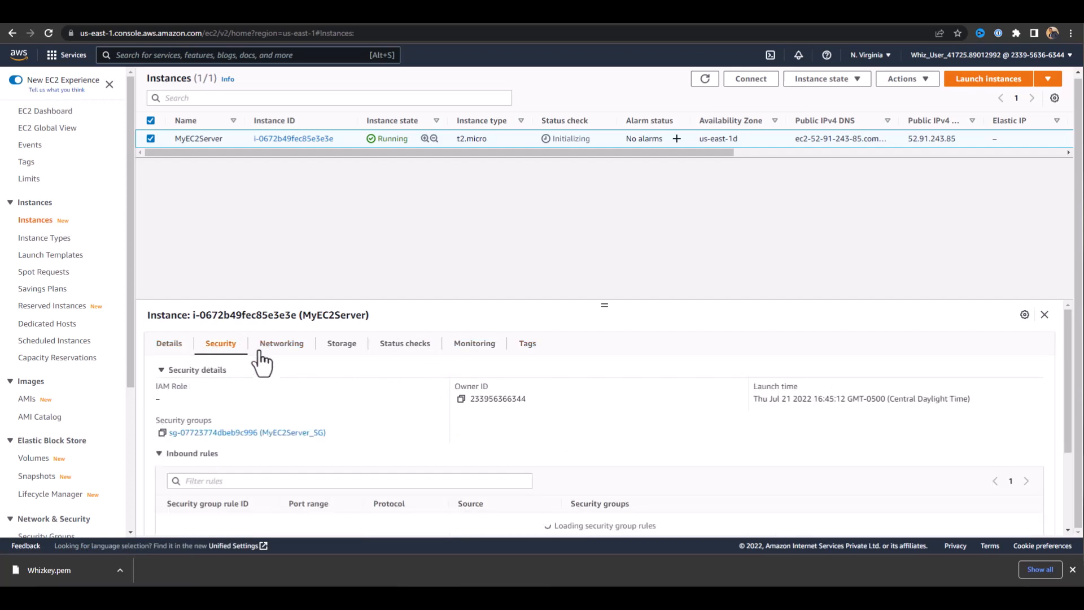
scroll(320, 386, "down", 3)
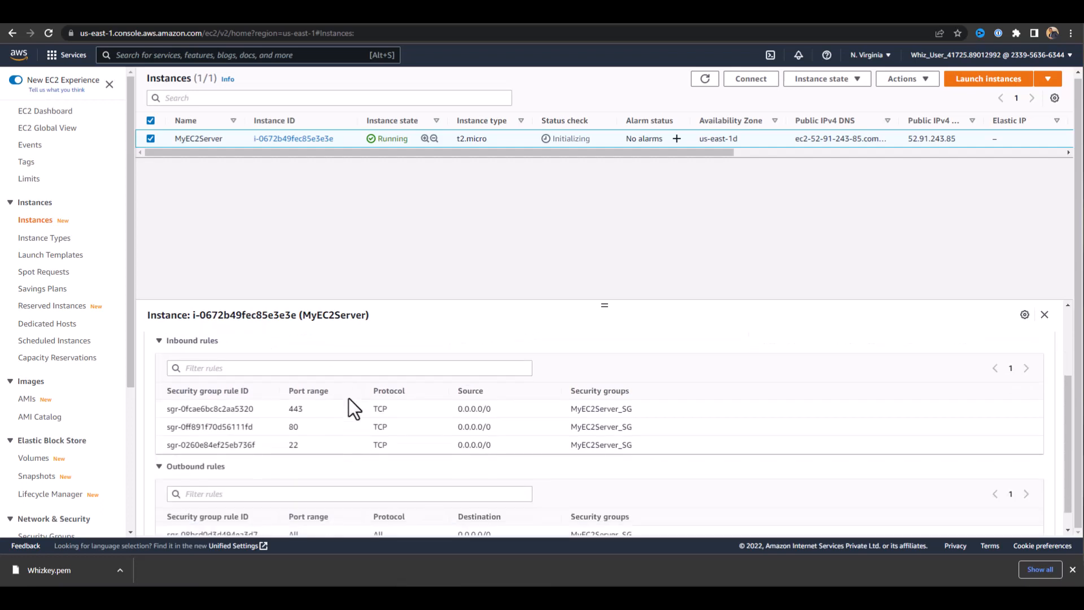
scroll(316, 435, "up", 3)
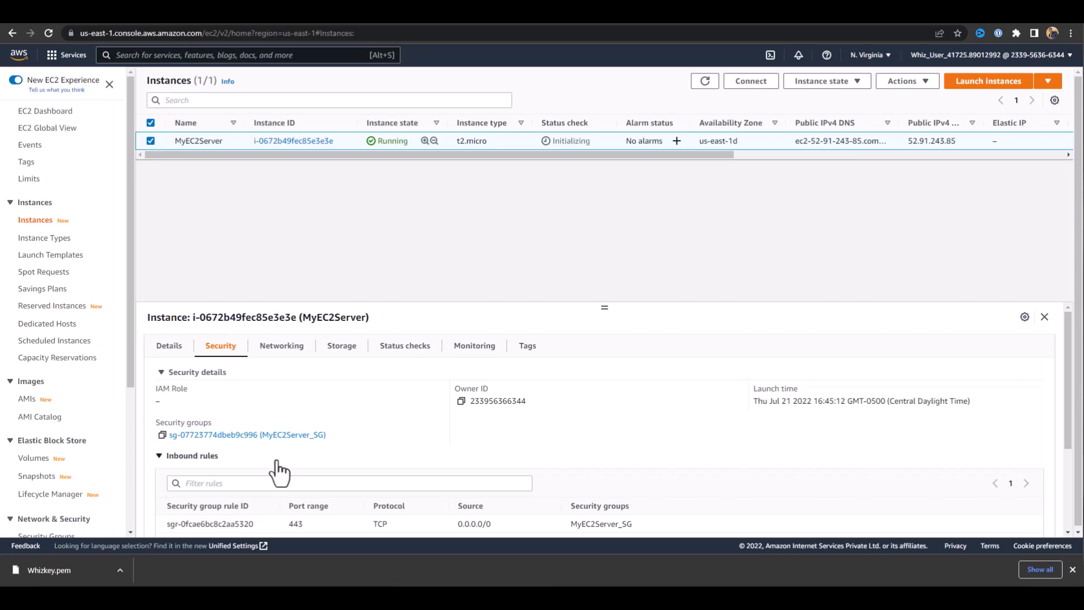
scroll(416, 397, "down", 2)
scroll(417, 399, "up", 2)
Copy the public IPv4 address of MyEC2Server from its details and open the page for connecting to the instance.
left_click(170, 345)
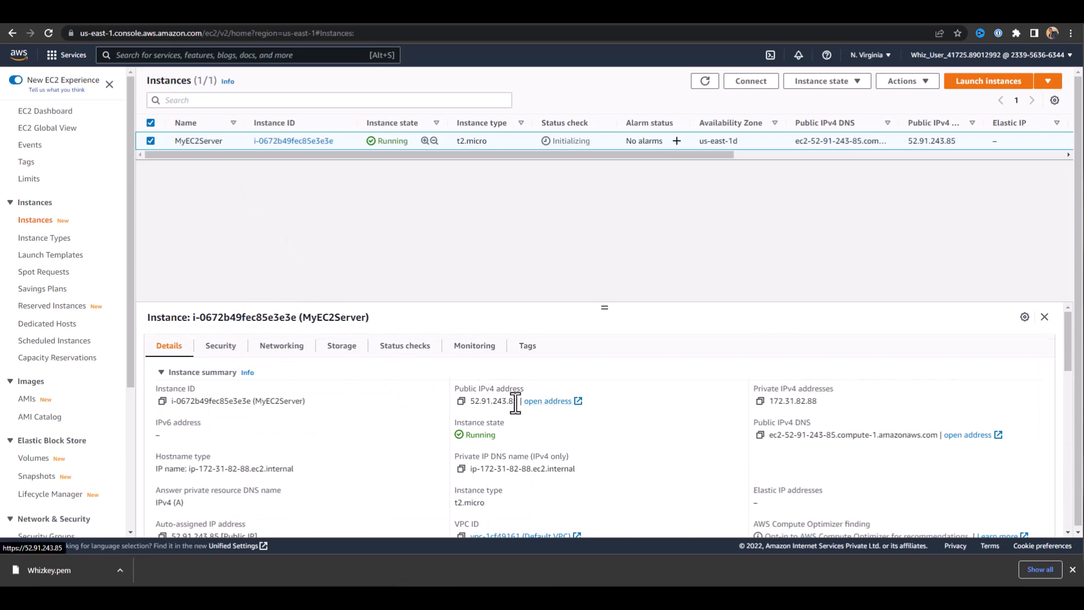
left_click(461, 402)
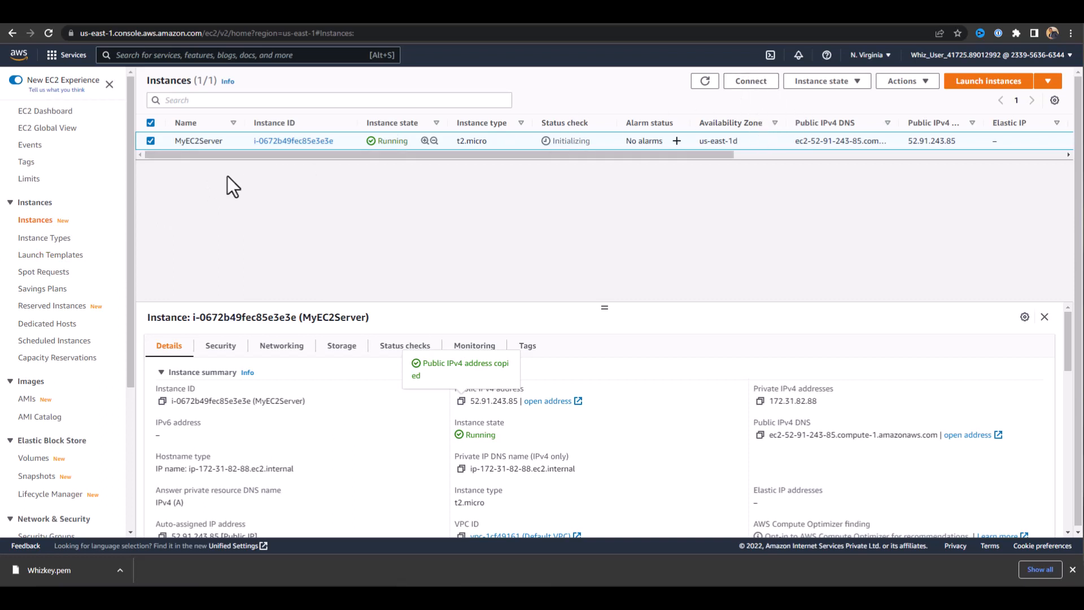
left_click(752, 82)
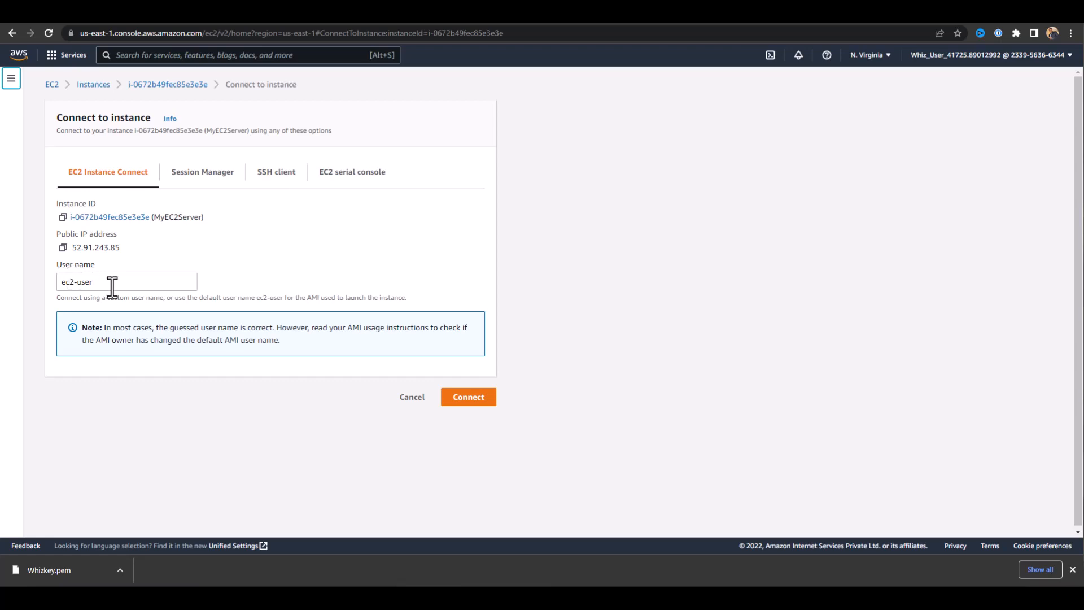
Connect to MyEC2Server through EC2 Instance Connect as ec2-user and list the contents of the home directory.
left_click(468, 403)
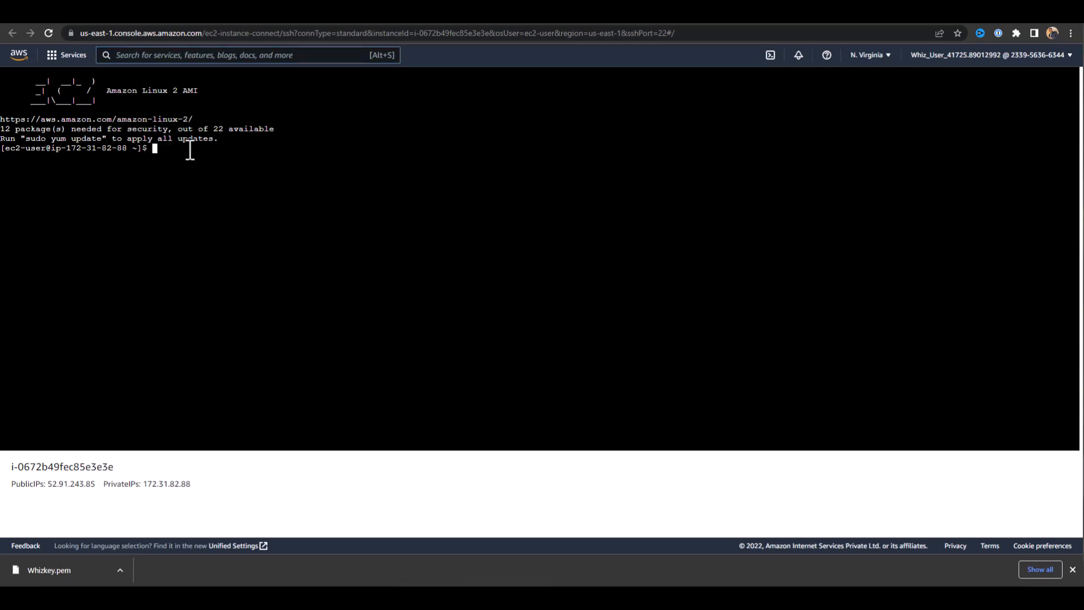
key("Return")
key("Return")
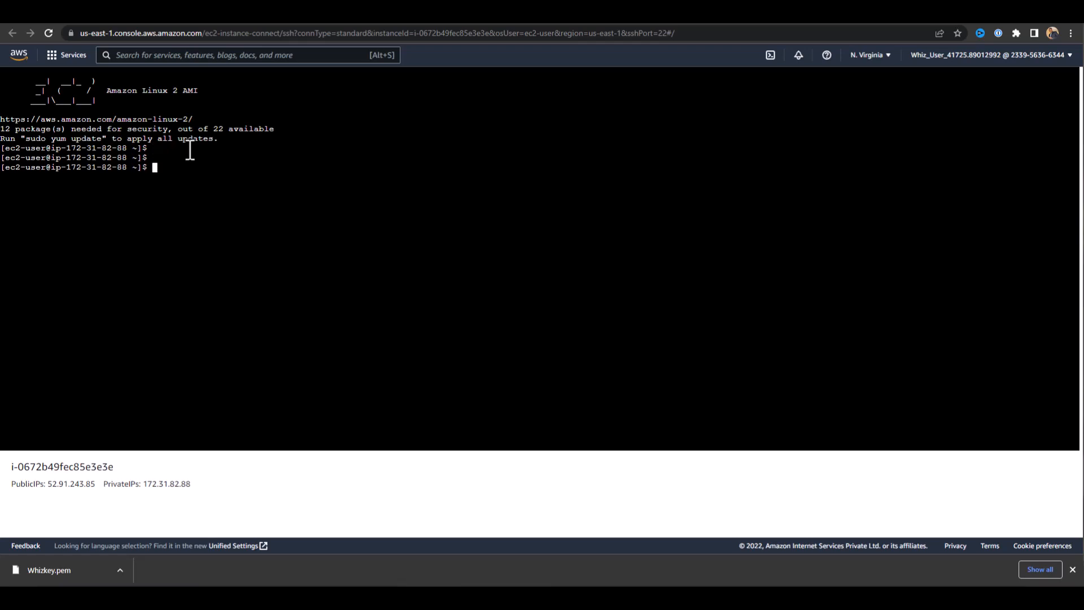
type("ls")
key("Return")
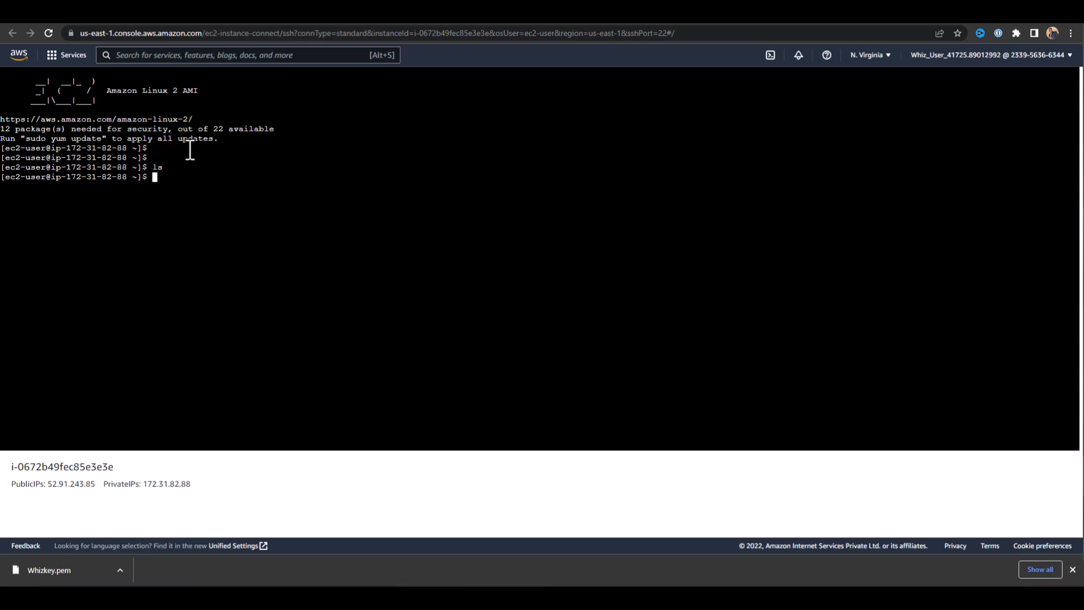
type("ls")
key("Return")
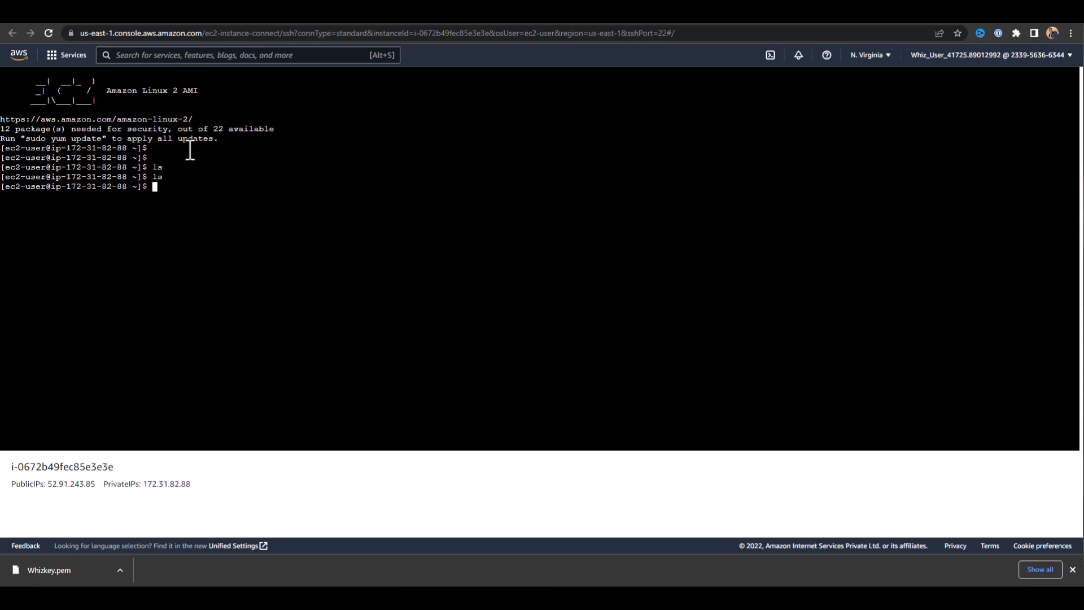
type("ls")
key("Return")
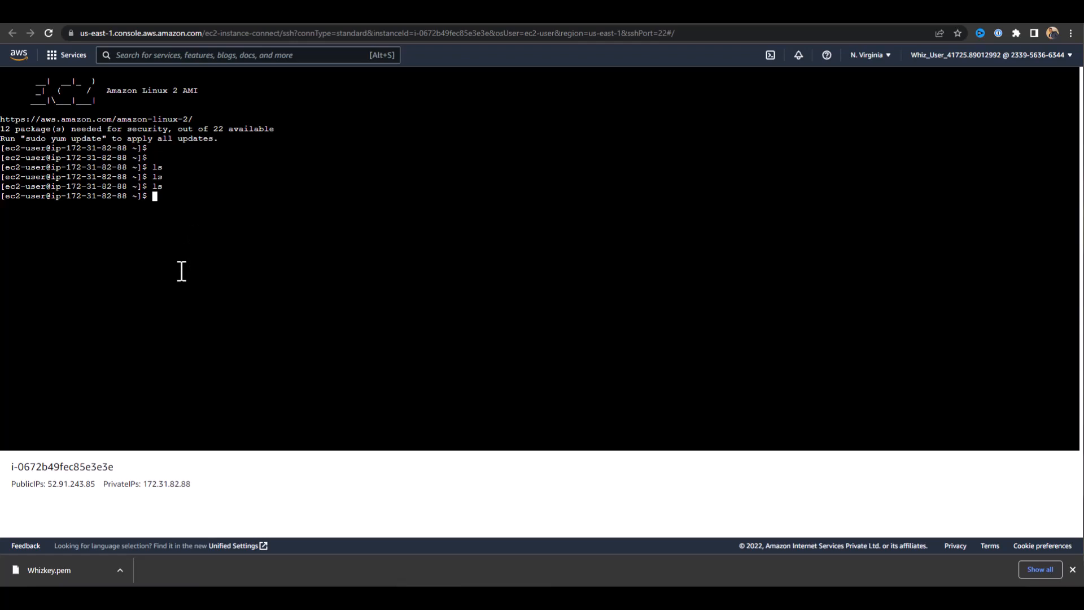
Switch the terminal session to the root user with sudo su.
type("sudo su")
key("Return")
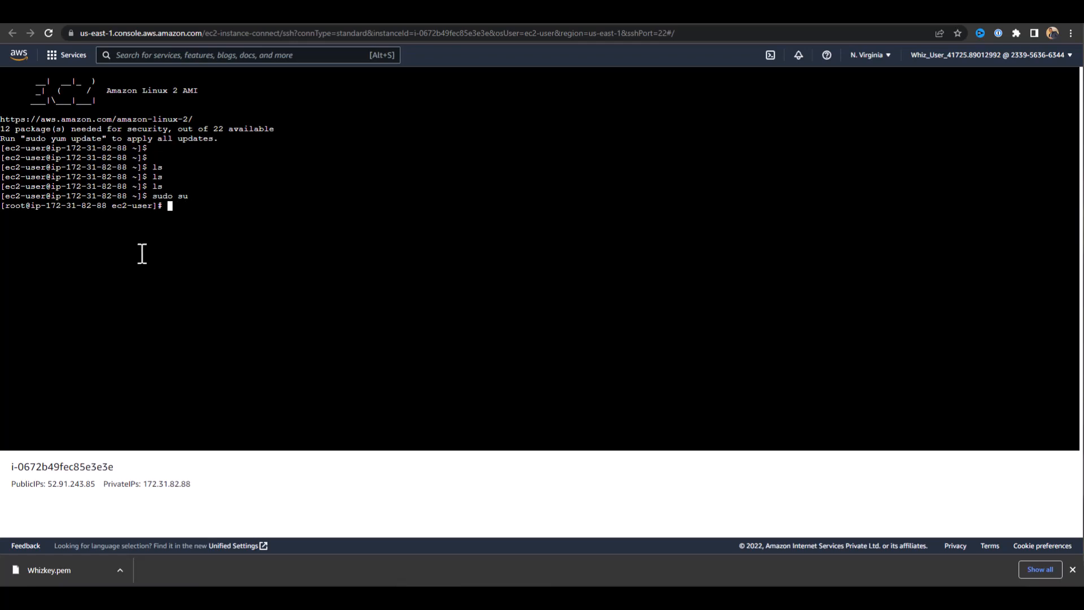
left_click_drag(6, 210, 169, 206)
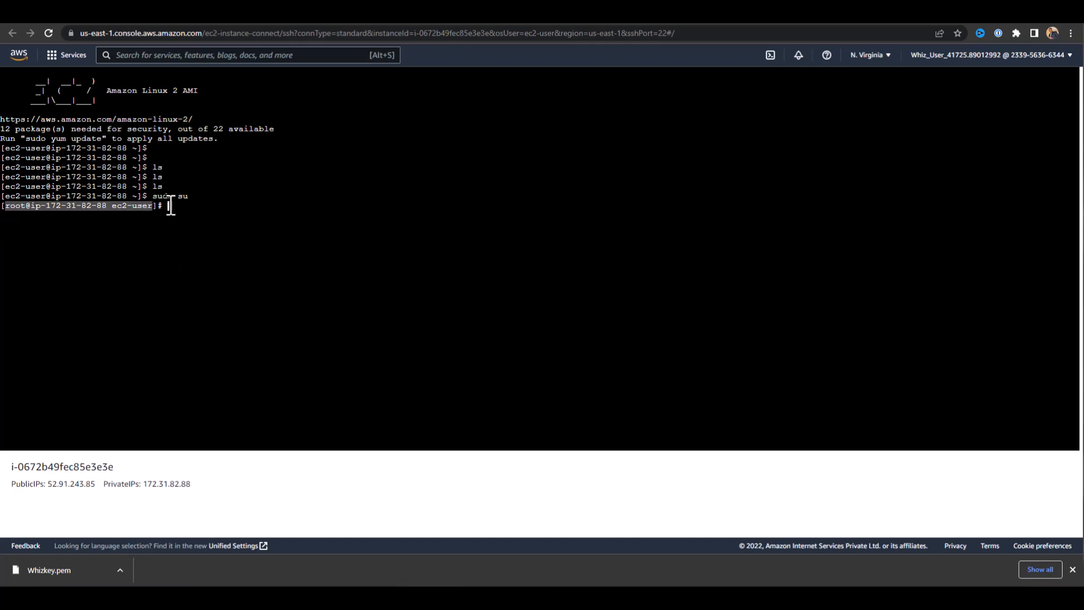
left_click(169, 207)
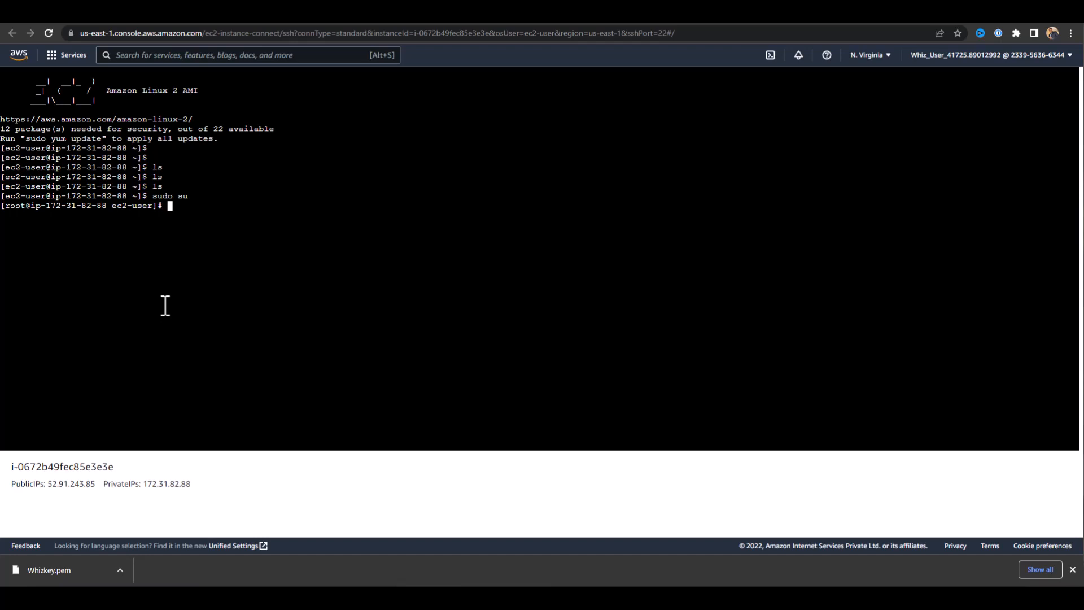
Update all packages on the instance with yum -y update, answering every prompt with yes automatically.
type("yum -y update")
key("Return")
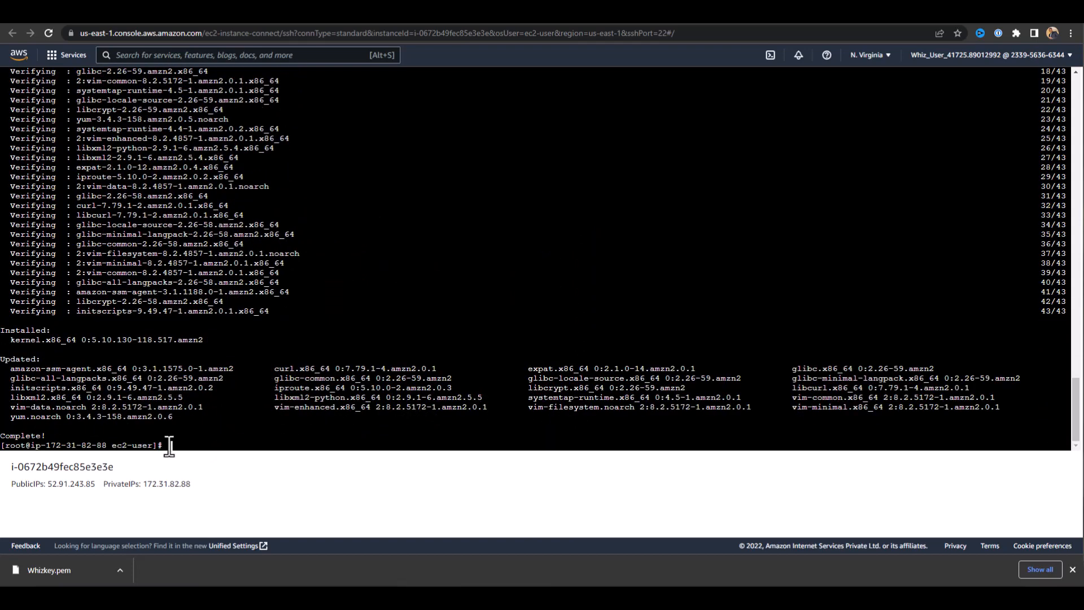
key("Return")
key("Return")
key("Return")
key("Return")
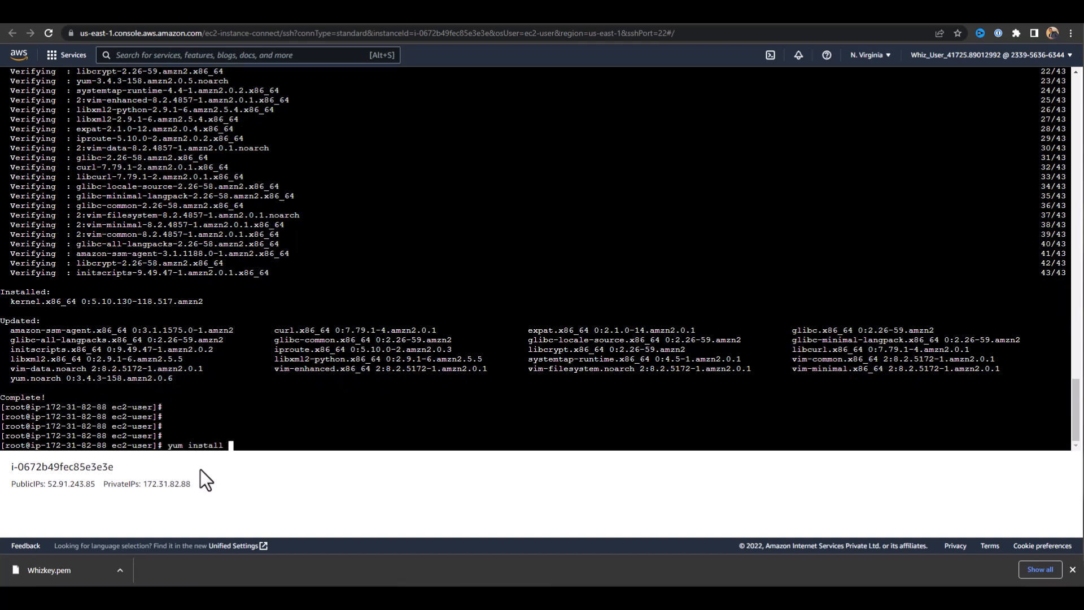
Install the Apache web server on the instance with yum install httpd -y.
type("httpd -")
key("BackSpace")
type("y")
key("Return")
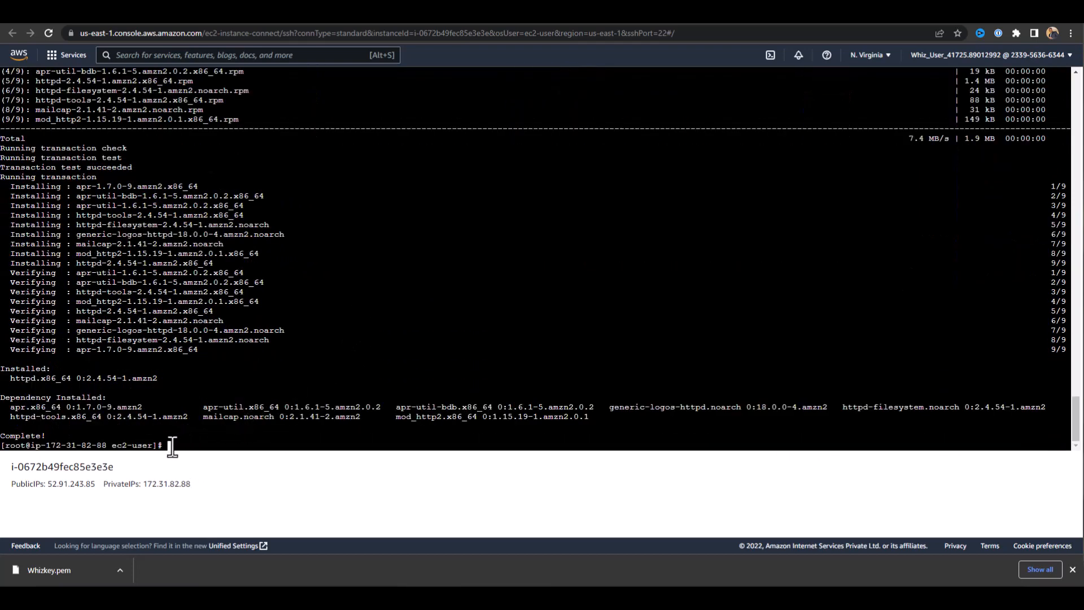
key("Return")
key("Return")
key("Return")
key("Return")
key("Return")
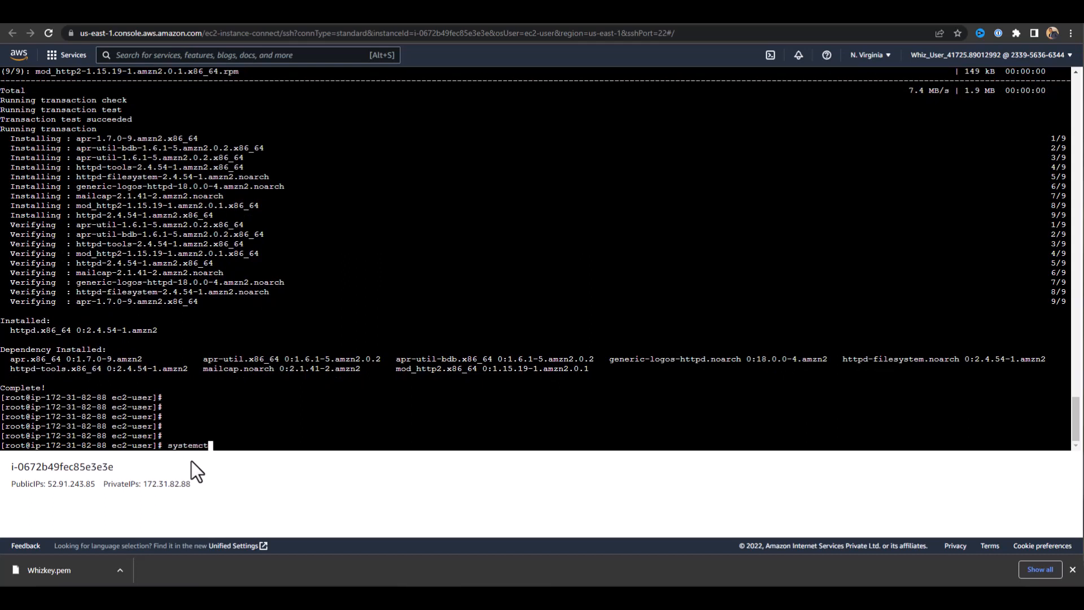
Start the Apache web server with systemctl start httpd.
type("systemctl start httpd")
key("Return")
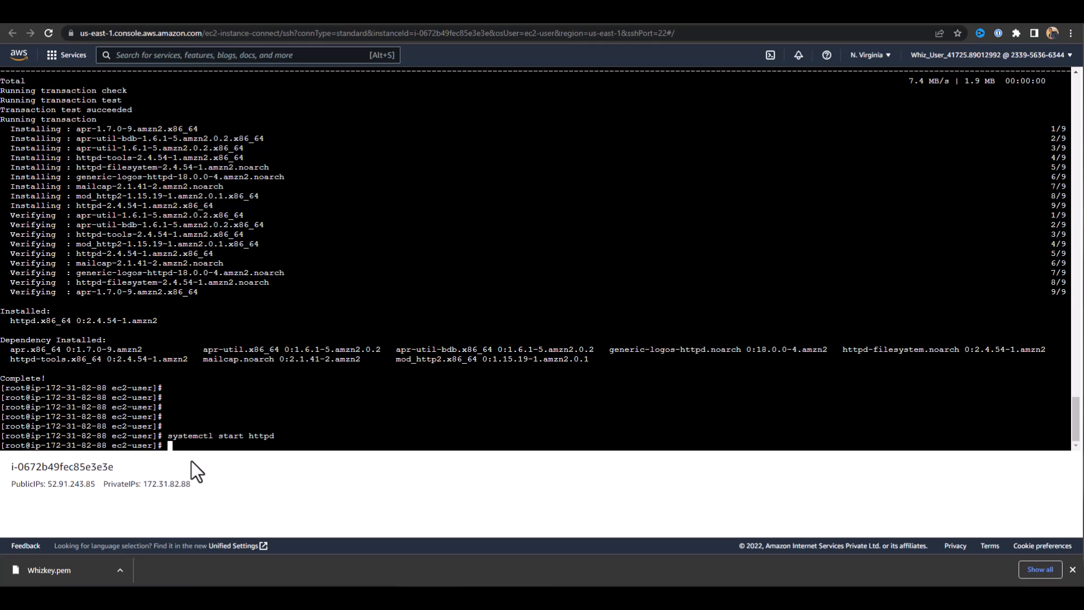
Enable the Apache service at boot by running systemctl enable httpd.
key("Up")
key("Left")
key("Left")
key("Left")
key("Left")
key("Left")
key("BackSpace")
key("BackSpace")
key("BackSpace")
key("BackSpace")
key("BackSpace")
type("enable")
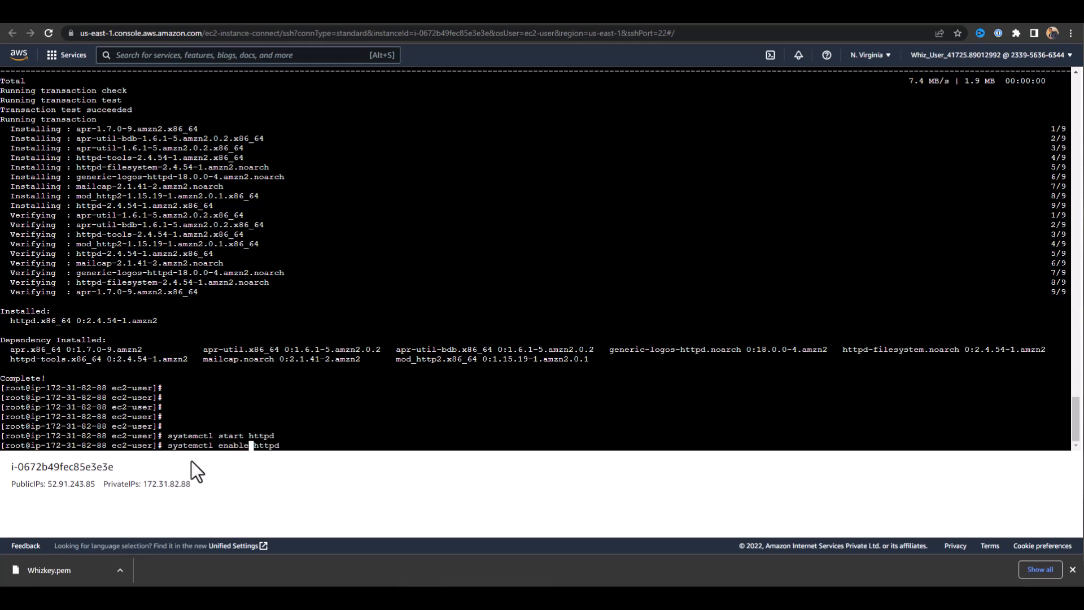
key("Return")
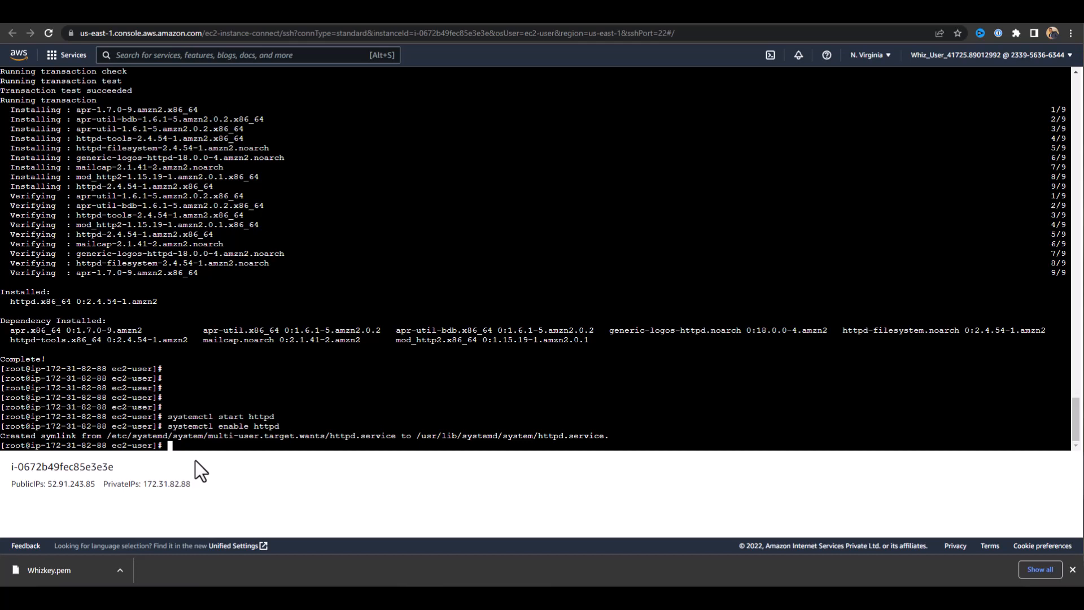
key("Return")
key("Return")
key("Return")
key("Return")
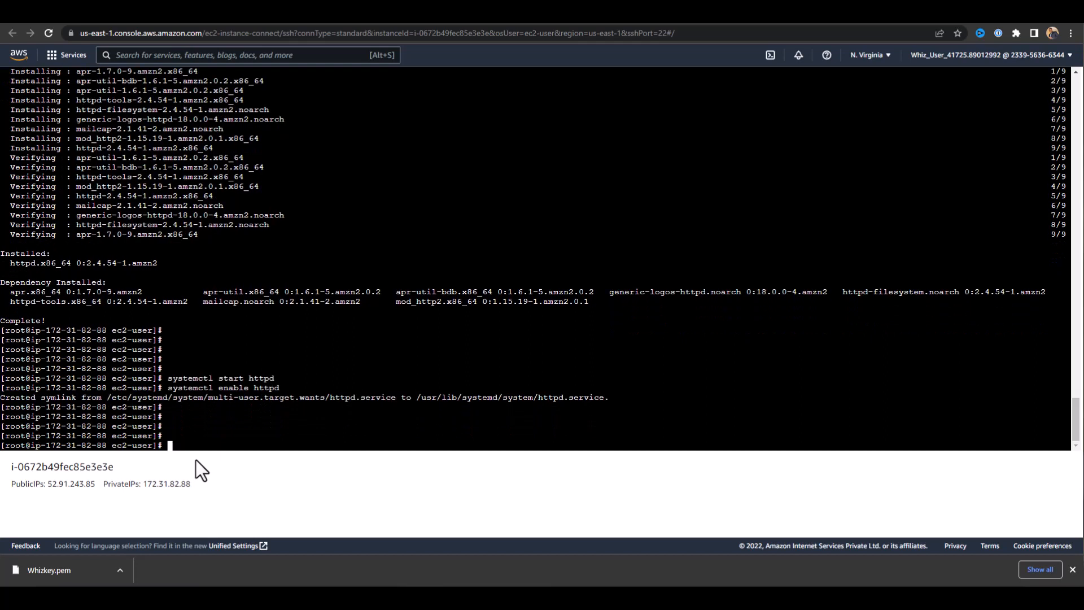
Check the state of the Apache service with systemctl status httpd.
key("Up")
key("Left")
key("Left")
key("Left")
key("Left")
key("Left")
key("Left")
key("Left")
key("BackSpace")
key("BackSpace")
key("BackSpace")
key("BackSpace")
key("BackSpace")
key("Delete")
type("status")
key("Return")
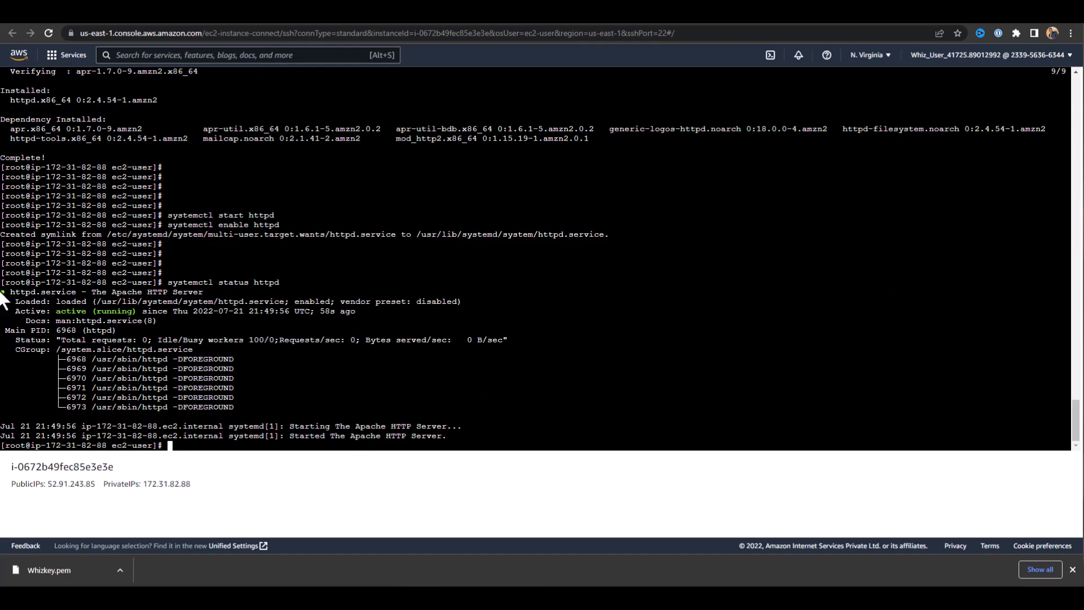
Look back over the installation output and examine the active state and log lines in the httpd status report.
scroll(223, 327, "up", 5)
scroll(206, 318, "up", 15)
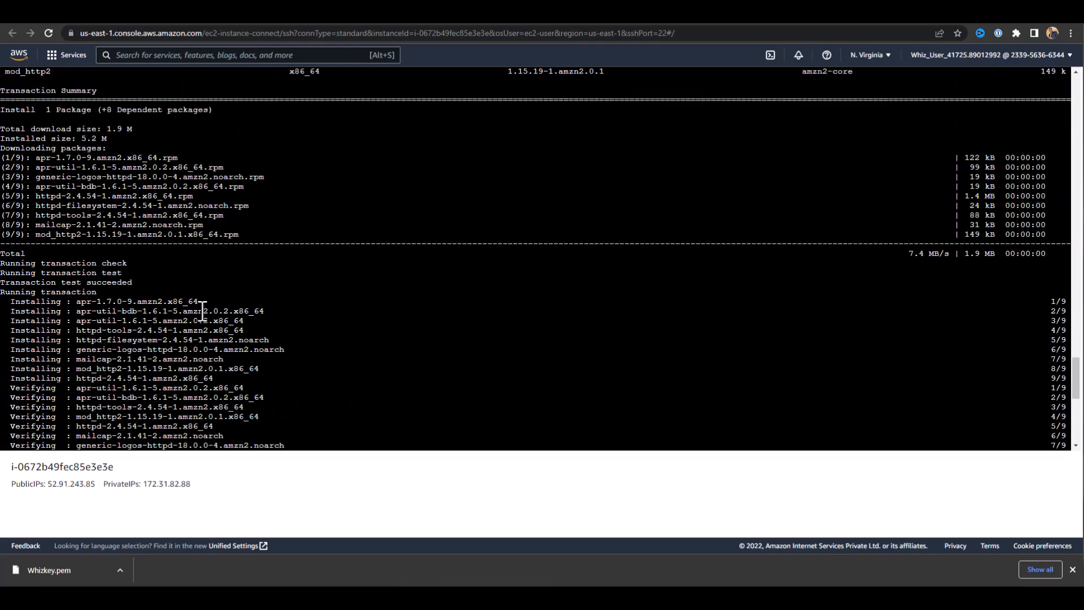
scroll(181, 296, "up", 3)
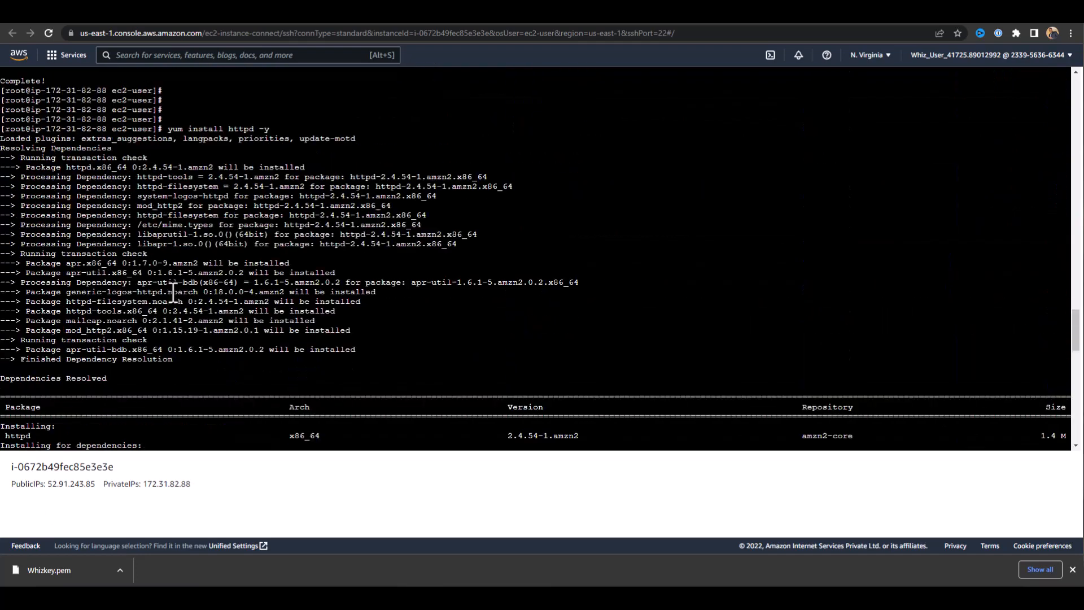
scroll(181, 292, "up", 20)
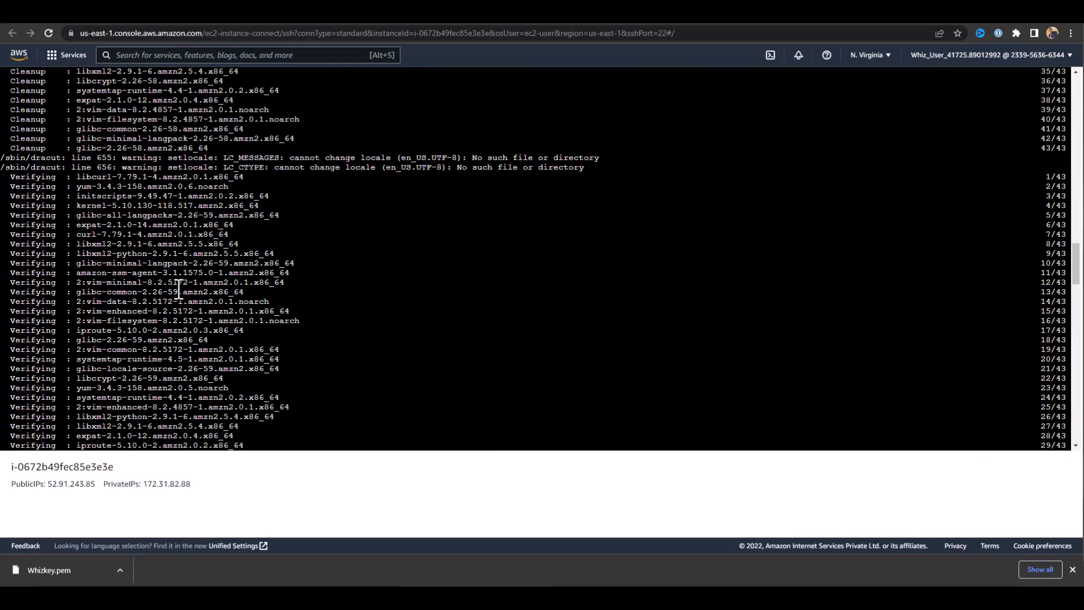
scroll(198, 294, "down", 20)
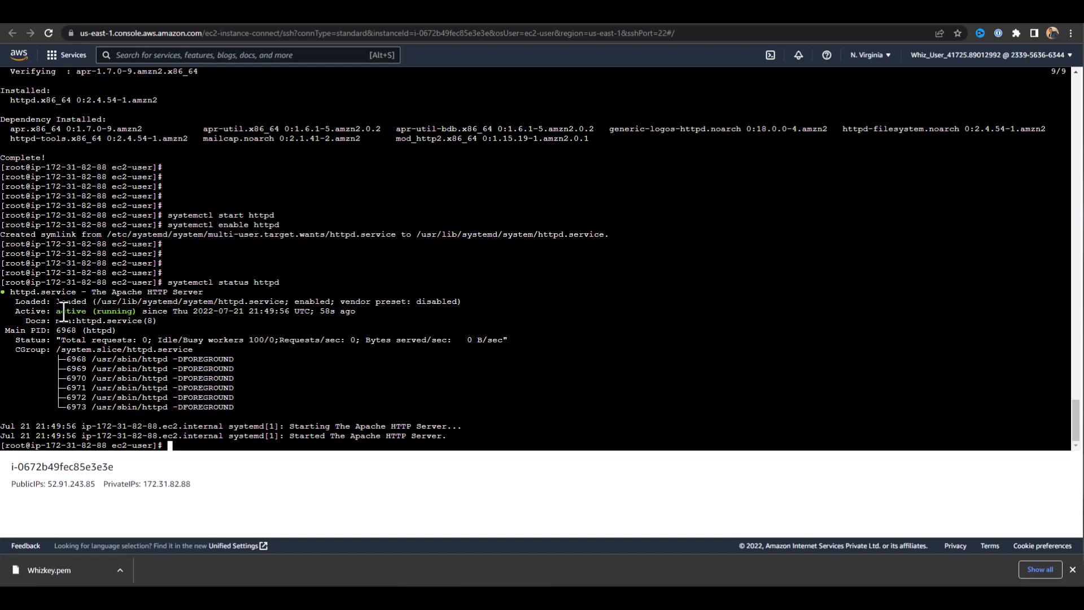
left_click_drag(56, 311, 137, 311)
left_click_drag(452, 437, 51, 195)
left_click(321, 282)
key("Return")
key("Return")
key("Return")
key("Return")
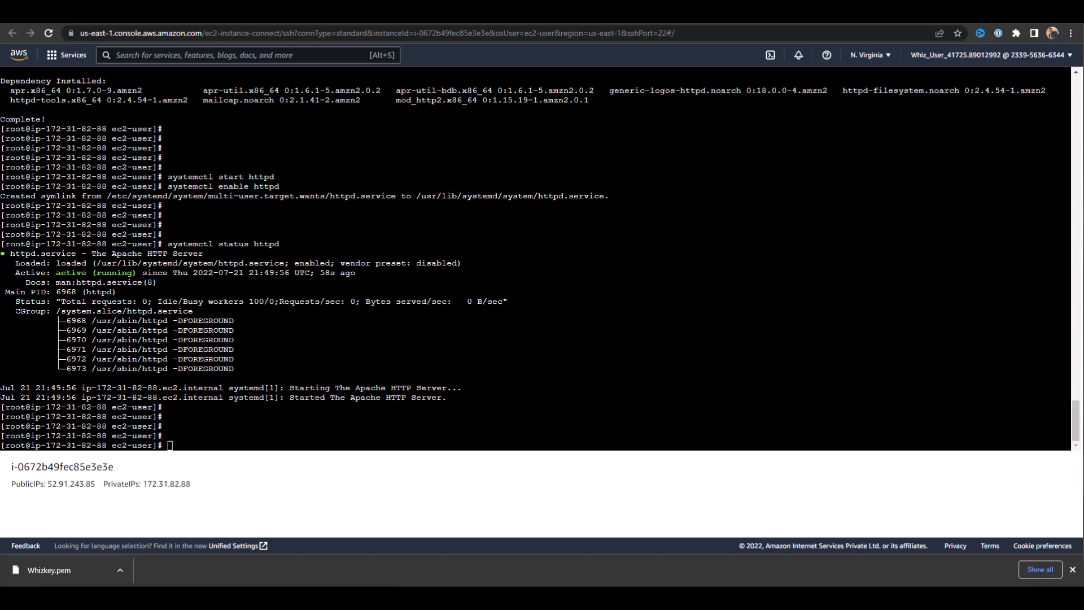
Paste the echo command that writes to /var/www/html/index.html and remove its sample greeting from between the html tags.
right_click(170, 446)
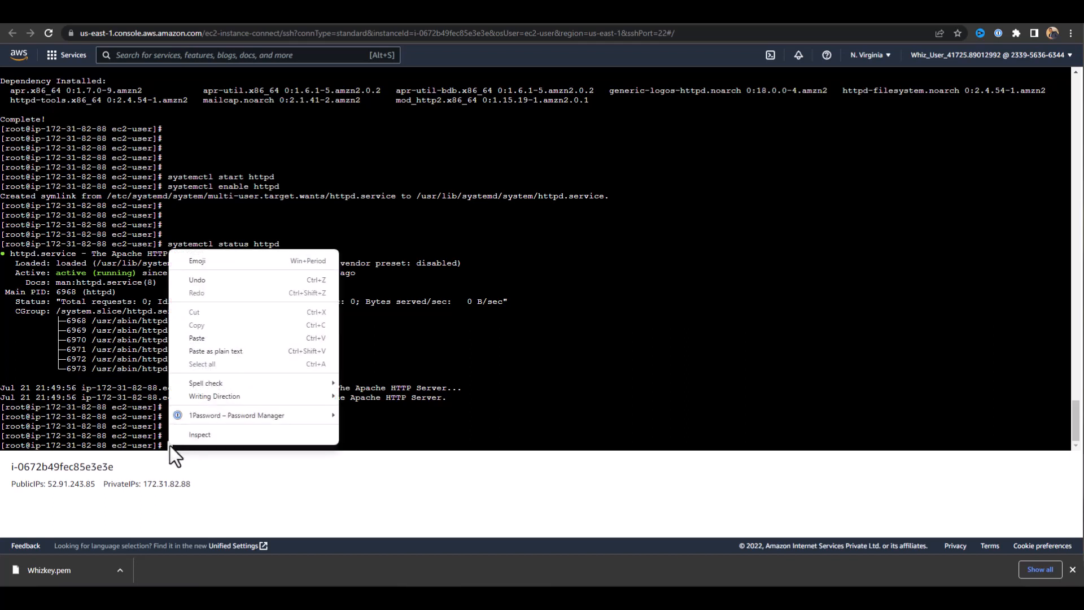
left_click(227, 337)
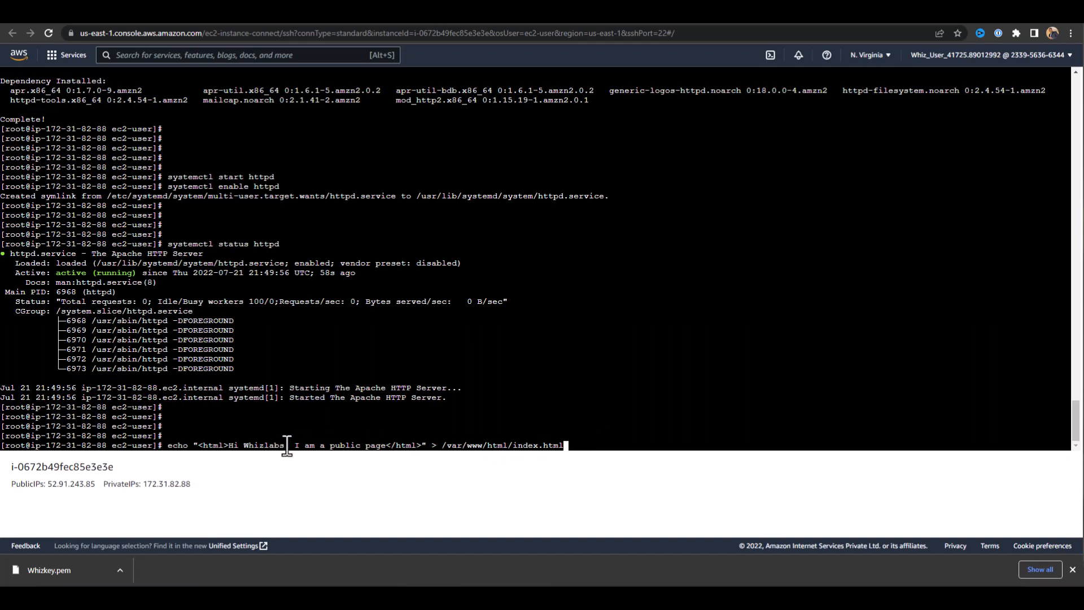
key("Left")
key("Left")
key("Left")
key("Left")
key("Left")
key("Left")
key("Left")
key("Left")
key("Left")
key("Left")
key("Left")
key("Left")
key("Left")
key("Left")
key("Left")
key("Left")
key("Left")
key("Left")
key("Left")
key("Left")
key("Left")
key("Left")
key("Left")
key("Left")
key("Left")
key("Left")
key("Left")
key("Left")
key("Left")
key("Left")
key("Left")
key("Left")
key("Left")
key("Right")
key("Right")
key("Right")
key("Right")
key("Right")
key("Right")
key("Right")
key("Right")
key("Right")
key("Right")
key("Right")
key("Right")
key("Right")
key("Right")
key("Right")
key("Right")
key("Right")
key("Right")
key("Right")
key("Right")
key("BackSpace")
key("BackSpace")
key("BackSpace")
key("BackSpace")
key("BackSpace")
key("BackSpace")
key("BackSpace")
key("BackSpace")
key("BackSpace")
key("BackSpace")
key("BackSpace")
key("BackSpace")
key("BackSpace")
key("BackSpace")
key("BackSpace")
key("BackSpace")
key("BackSpace")
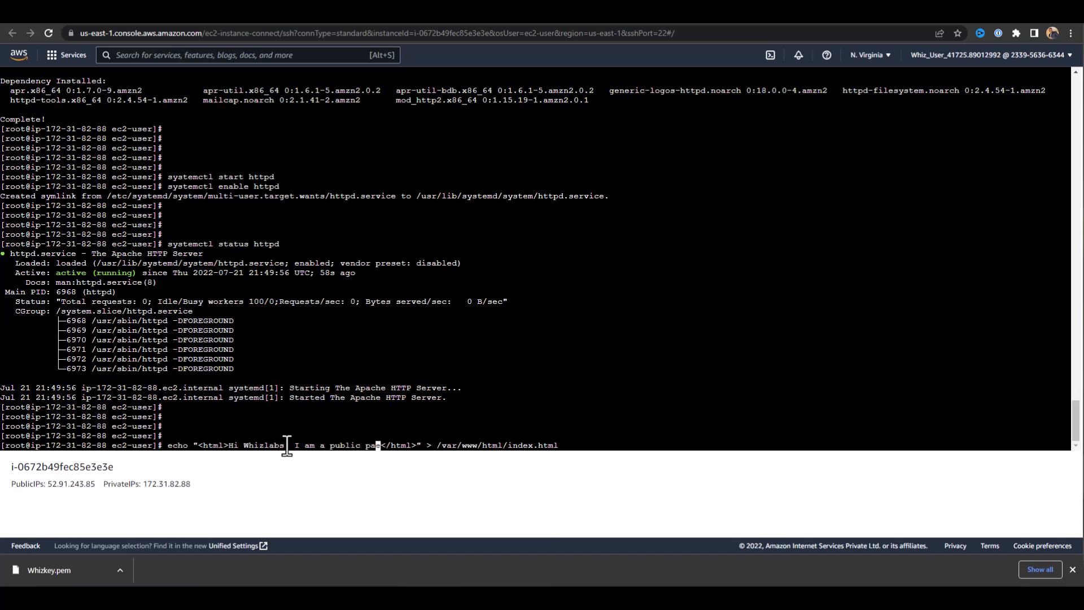
key("BackSpace")
key("BackSpace")
key("BackSpace")
key("BackSpace")
key("BackSpace")
key("BackSpace")
key("BackSpace")
key("BackSpace")
key("BackSpace")
key("BackSpace")
key("BackSpace")
key("BackSpace")
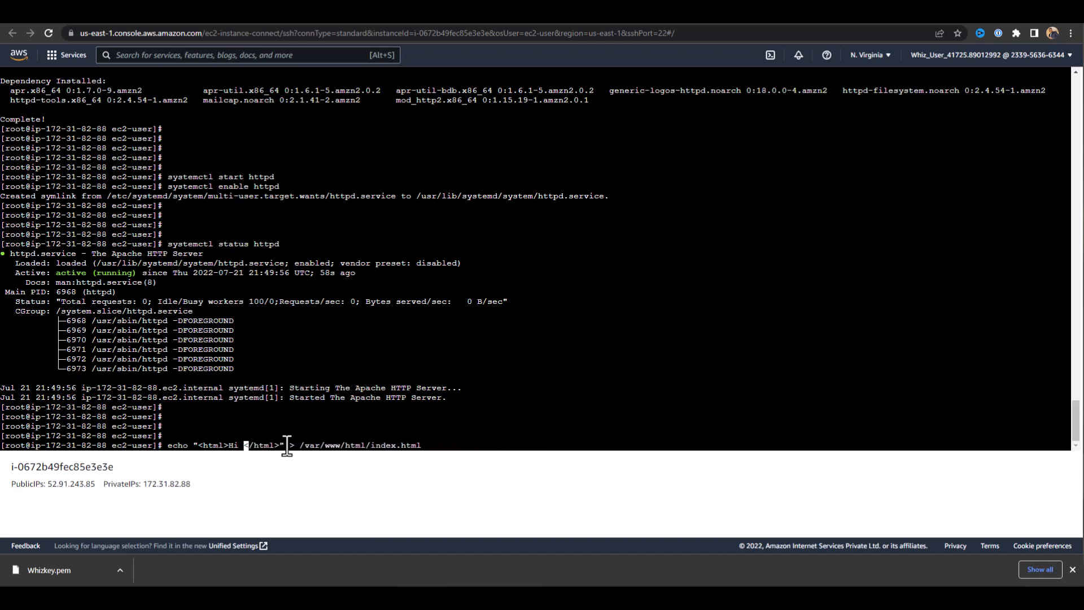
Try to write "Hey there Cloud B viewers! Nice to meet you!" between the html tags into /var/www/html/index.html by running the edited echo command.
type("ey ")
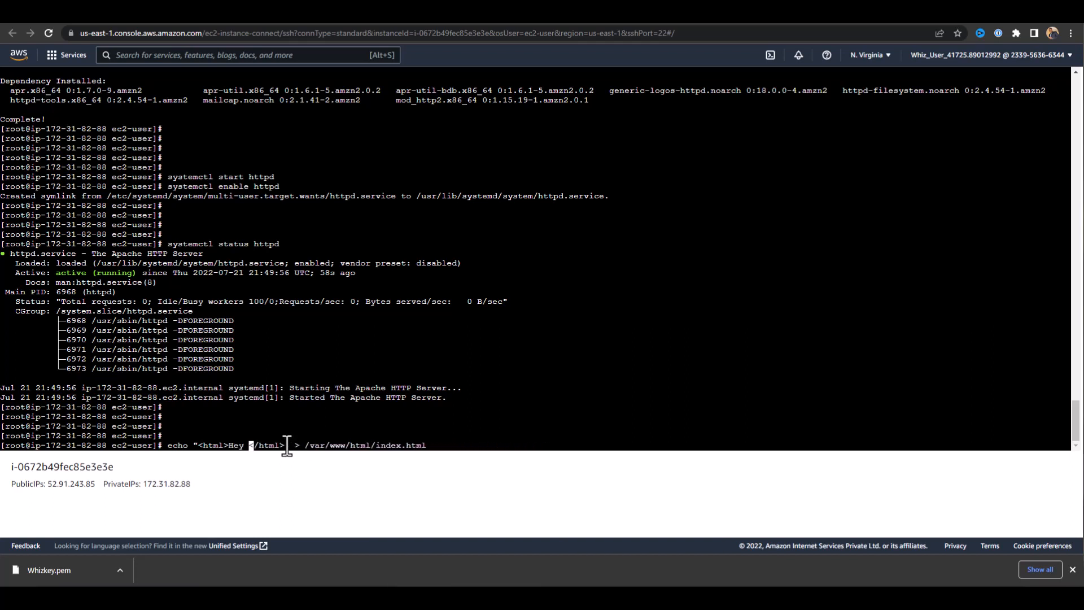
type("there ")
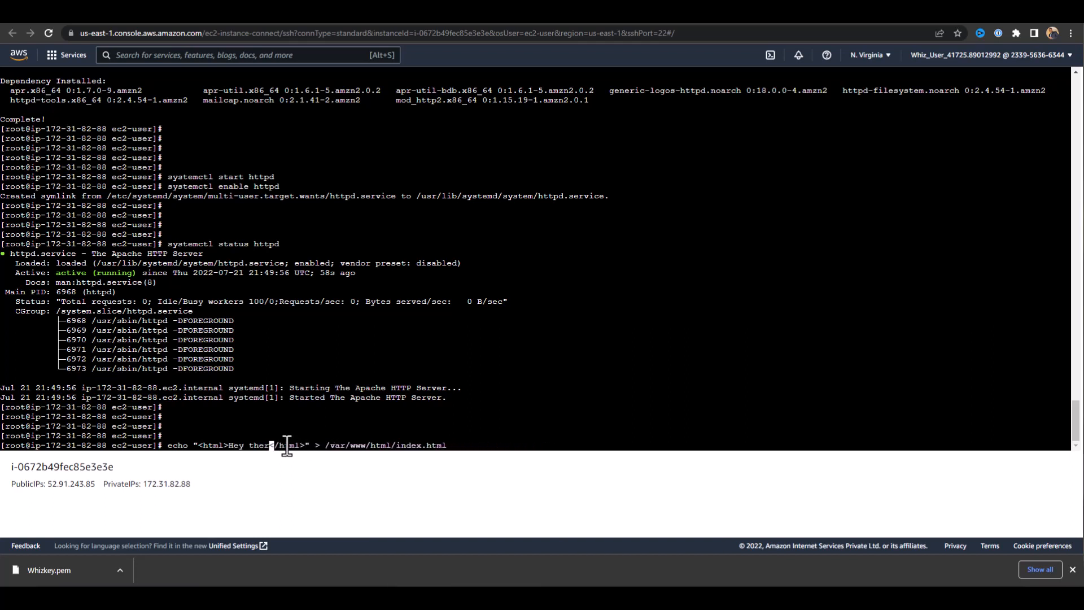
type("Cloud")
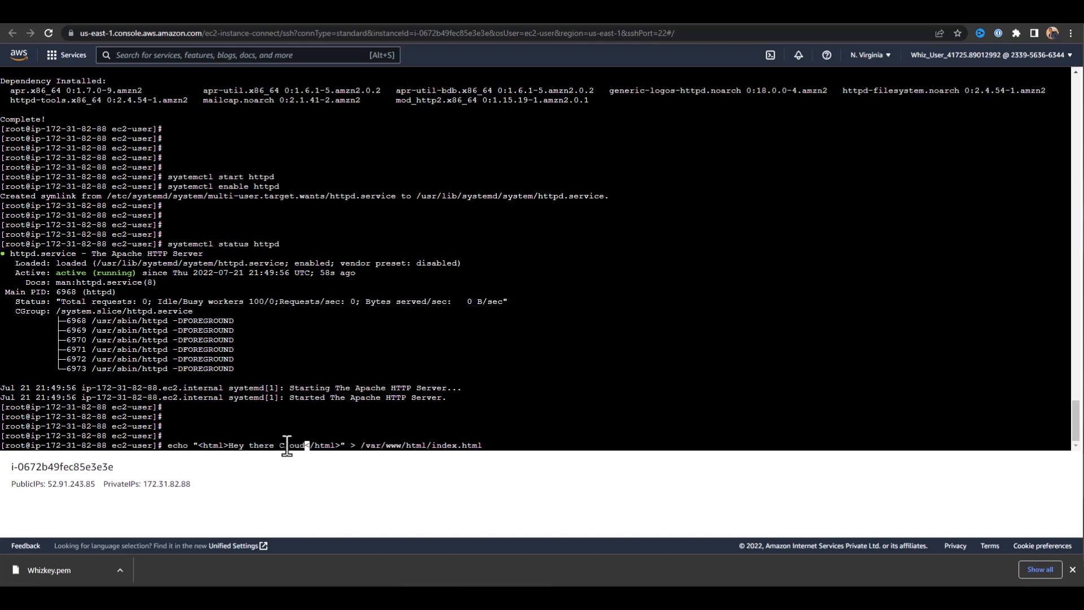
type(" B ")
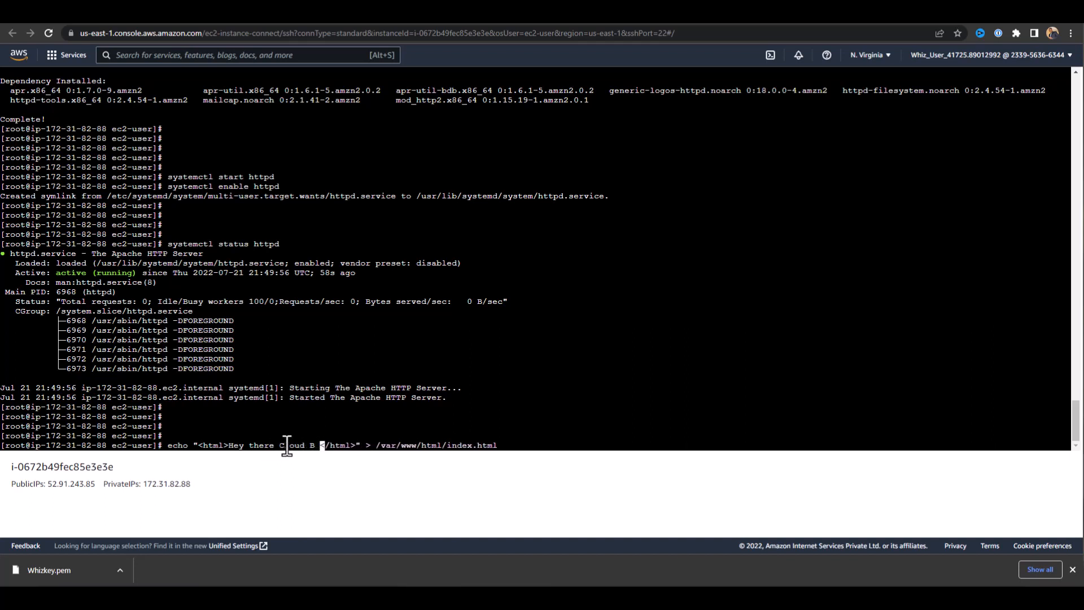
type("viewers")
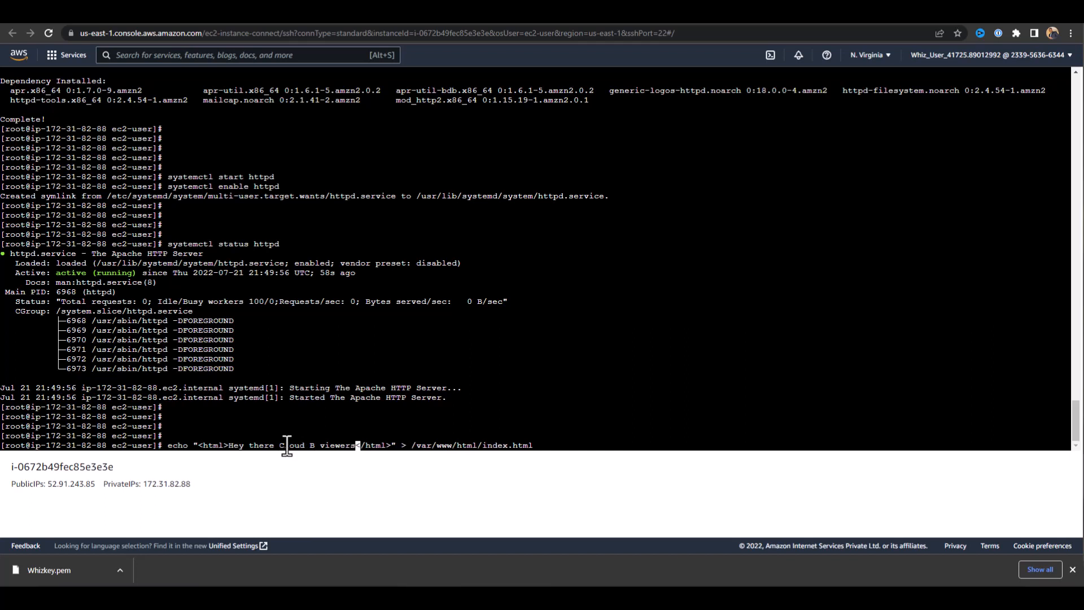
type("! ")
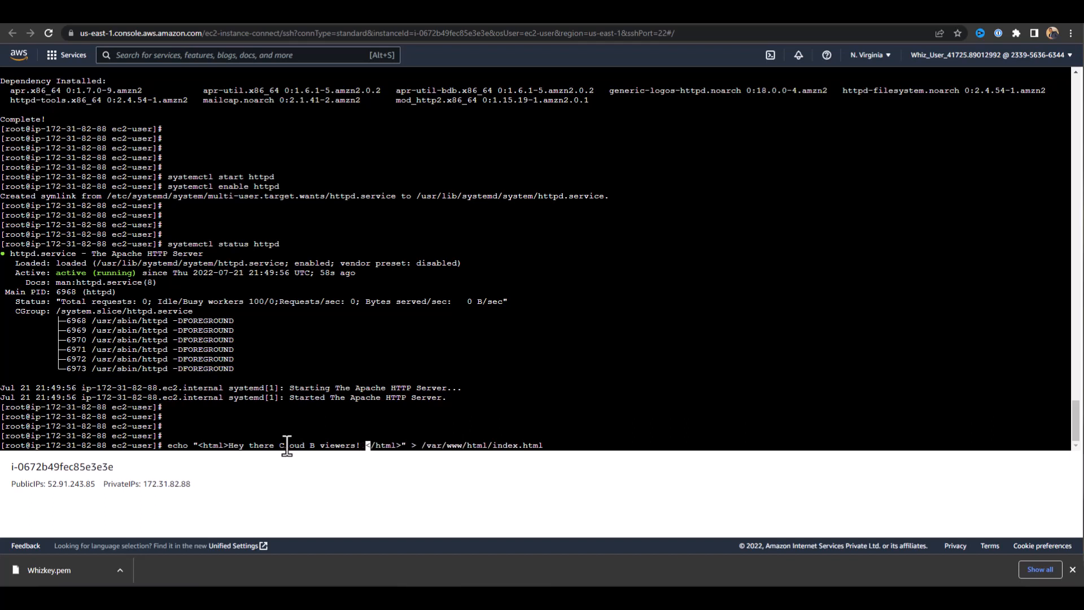
type("Nice to mee")
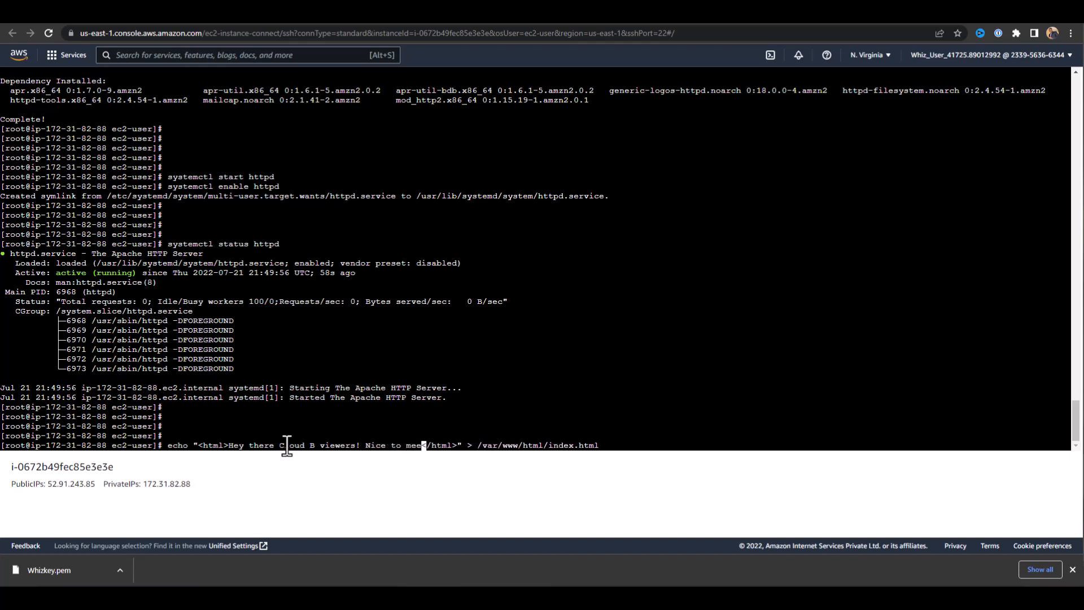
type("t you!")
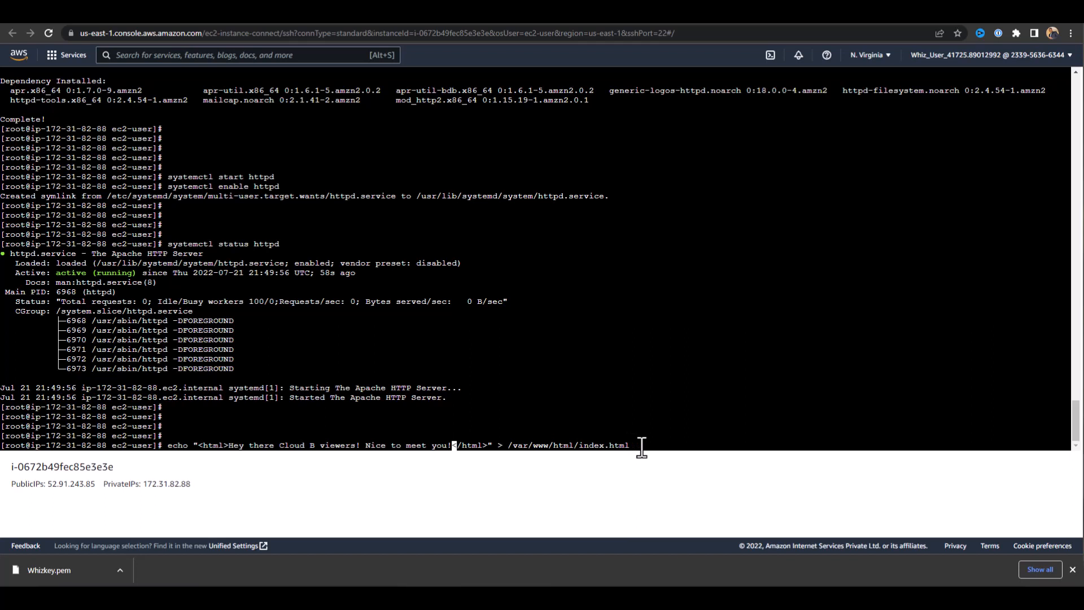
key("Right")
key("Right")
key("Right")
key("Right")
key("Right")
key("Right")
key("Right")
key("Right")
key("Right")
key("Right")
key("Right")
key("Right")
key("Right")
key("Right")
key("Right")
key("Right")
key("Right")
key("Right")
key("Right")
key("Right")
key("Right")
key("Right")
key("Right")
key("Right")
key("Right")
key("Right")
key("Right")
key("Right")
key("Right")
key("Right")
key("Right")
key("Right")
key("Right")
key("Return")
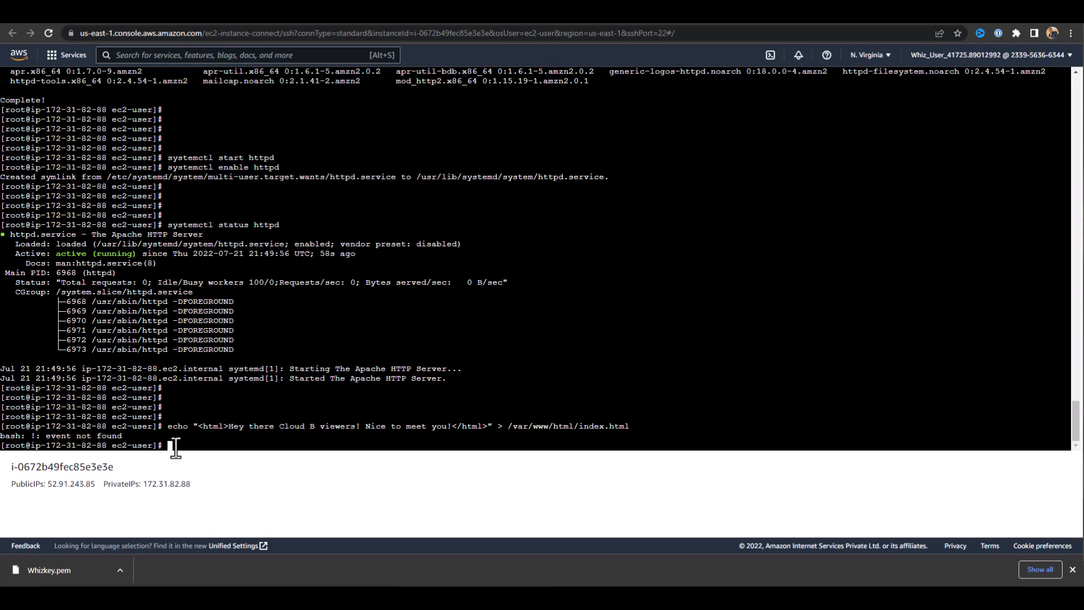
Write "Hi Whizlabs, I am a public page" between html tags into /var/www/html/index.html by running the unmodified copied echo command.
type("v")
key("BackSpace")
right_click(170, 447)
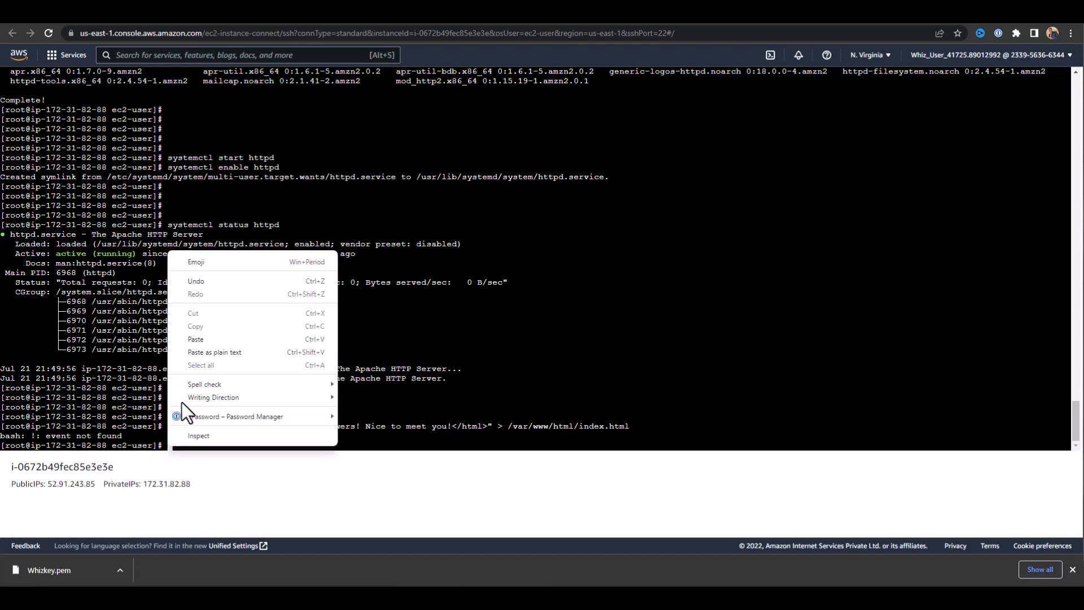
left_click(202, 336)
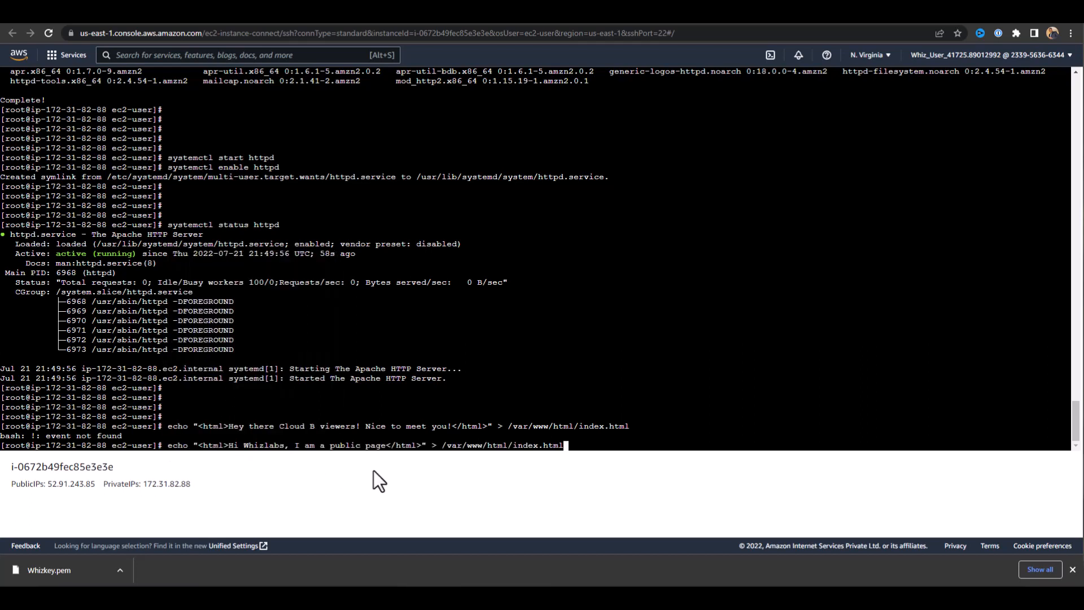
key("Return")
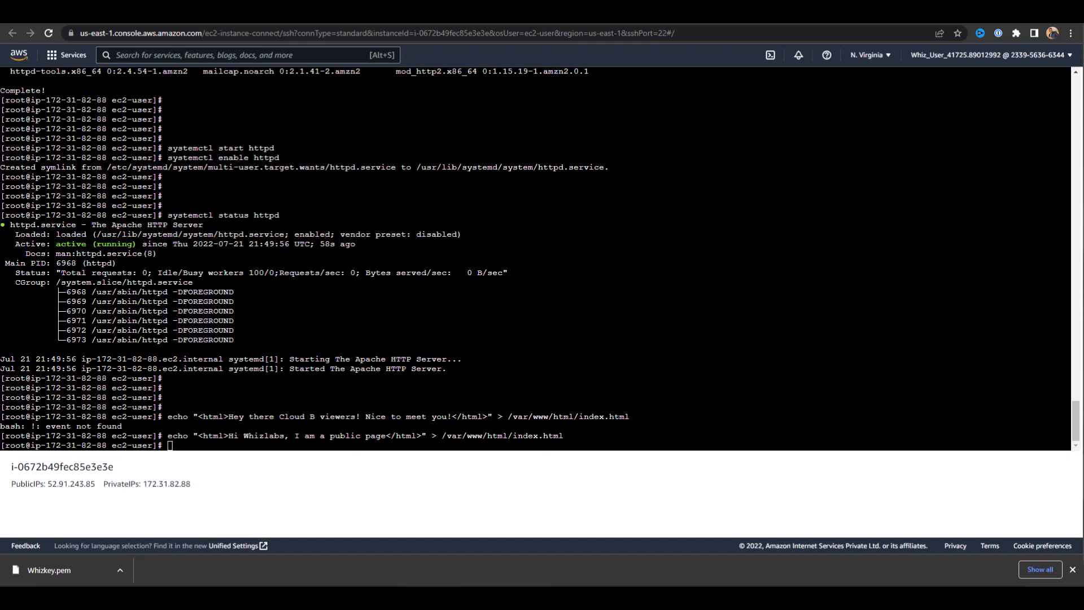
Restart the Apache service with systemctl restart httpd.
left_click(175, 447)
type("systemctl restart")
key("BackSpace")
key("BackSpace")
key("BackSpace")
type("art httpd")
key("Return")
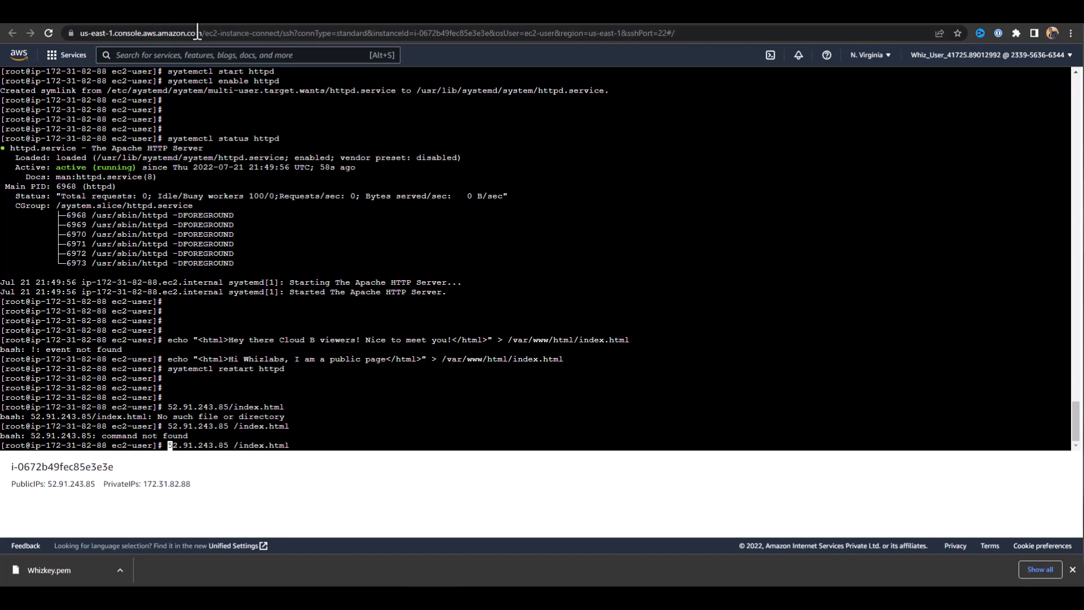
View the published page at 52.91.243.85/index.html and compare its address with the public IPv4 address in the MyEC2Server instance summary.
left_click(317, 15)
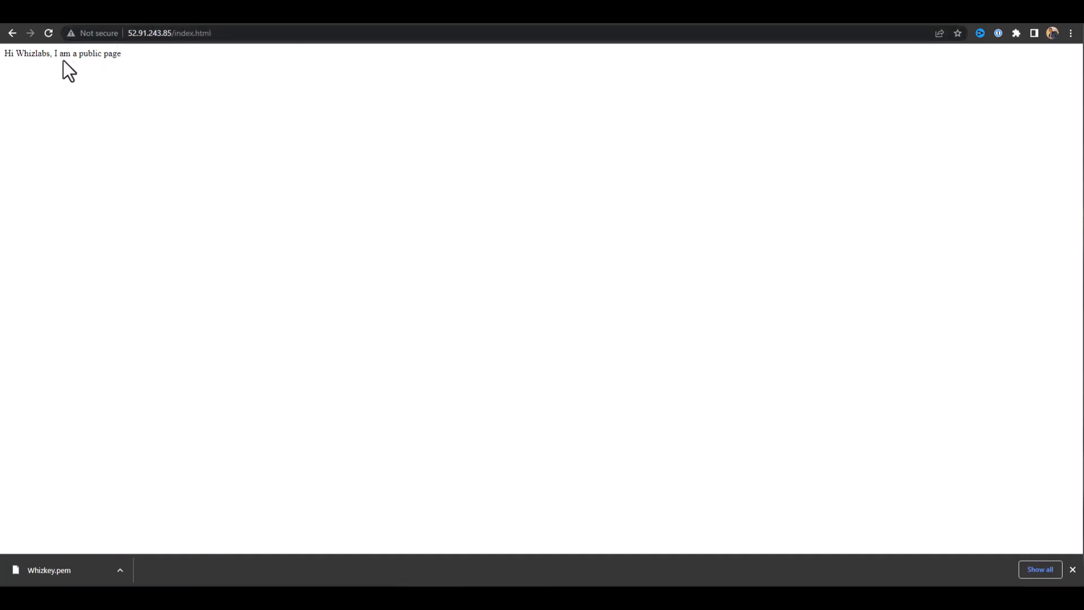
left_click(206, 34)
left_click(130, 35)
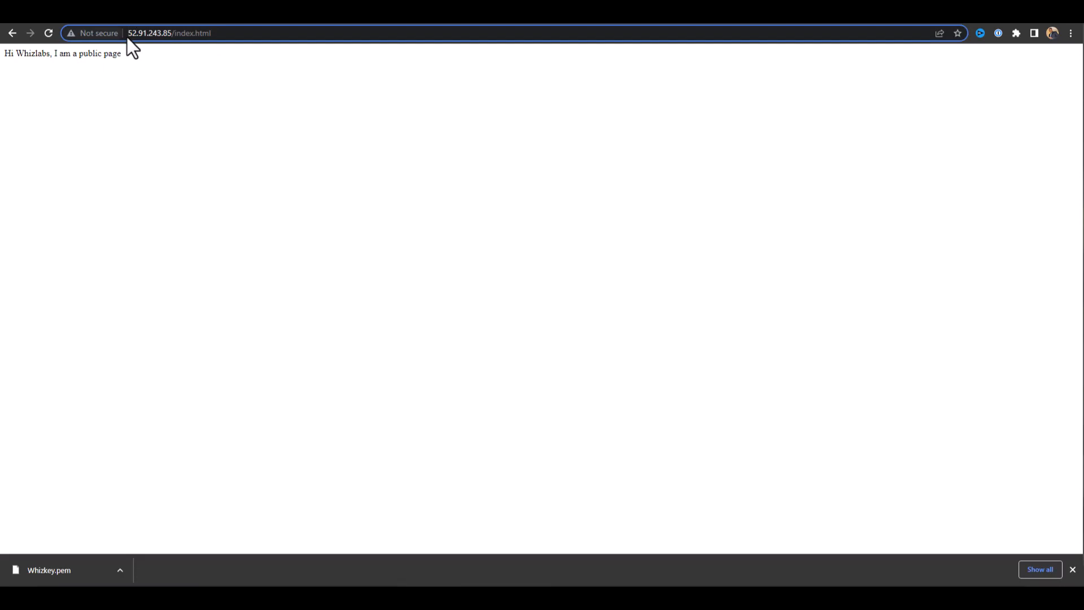
left_click(130, 17)
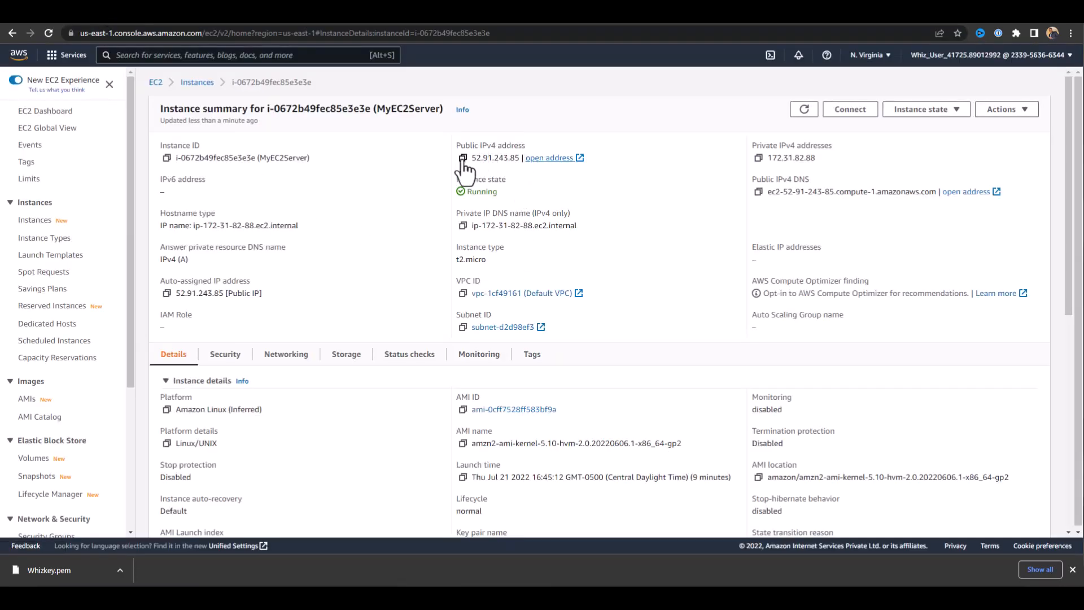
left_click(305, 13)
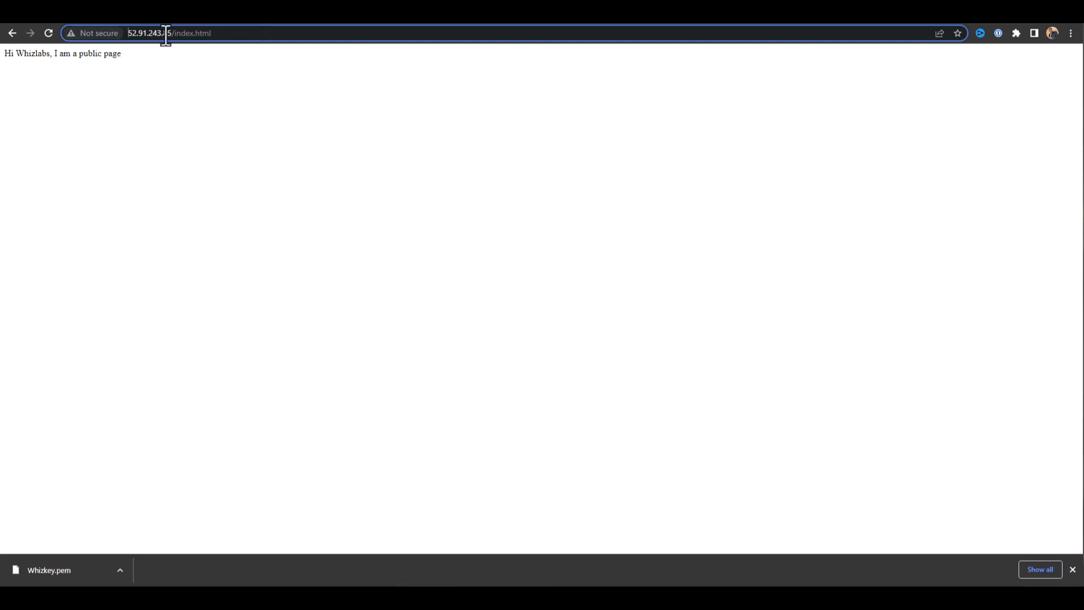
left_click(128, 33)
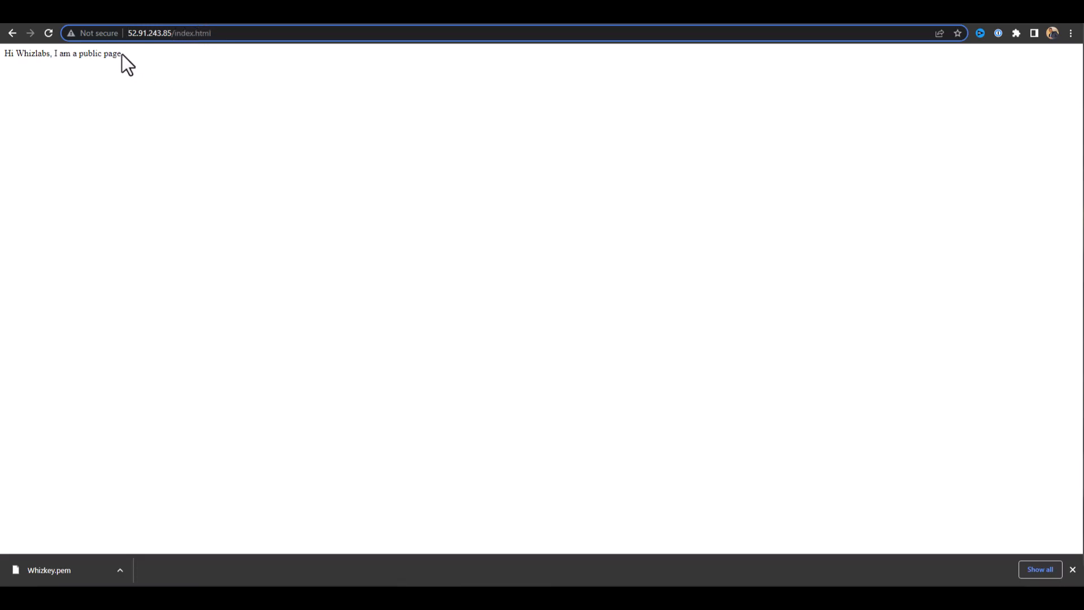
Compare the text on the published page with the text between the html tags in the terminal's echo command.
left_click_drag(121, 56, 24, 63)
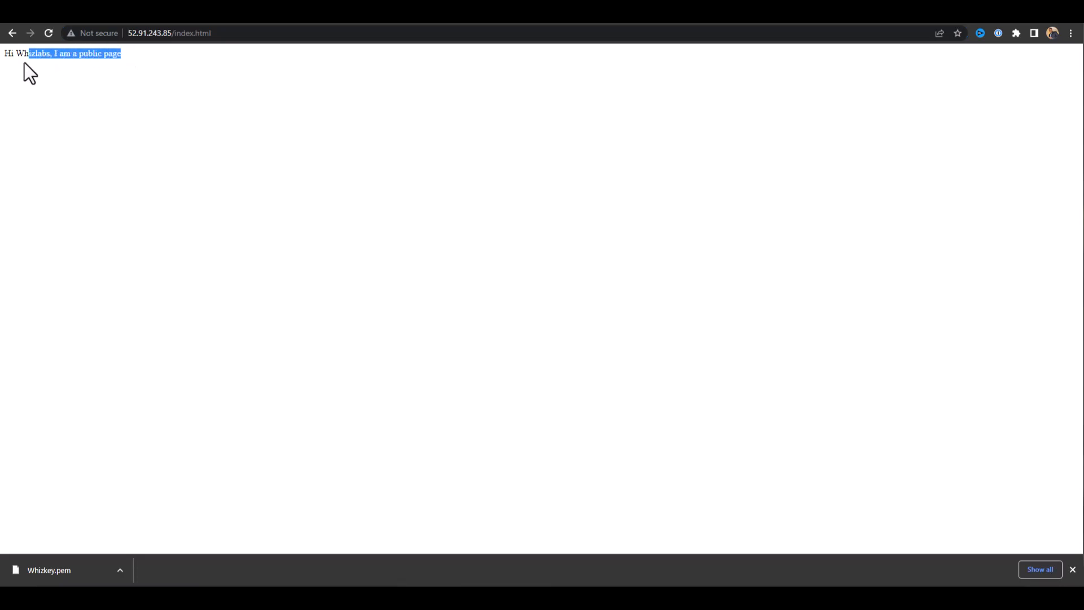
left_click(183, 24)
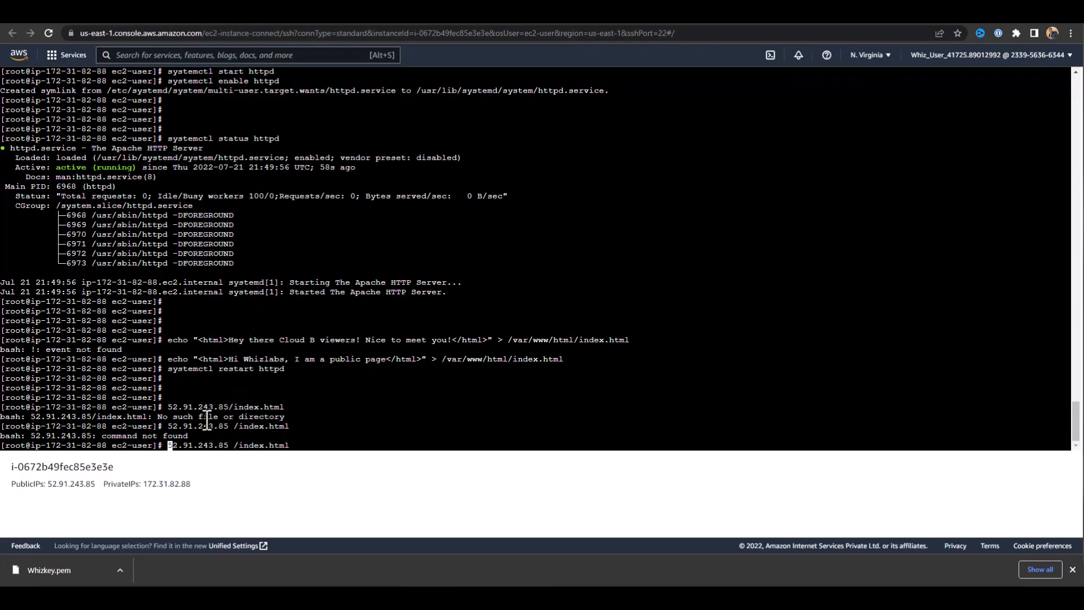
scroll(229, 414, "down", 1)
left_click_drag(231, 360, 385, 360)
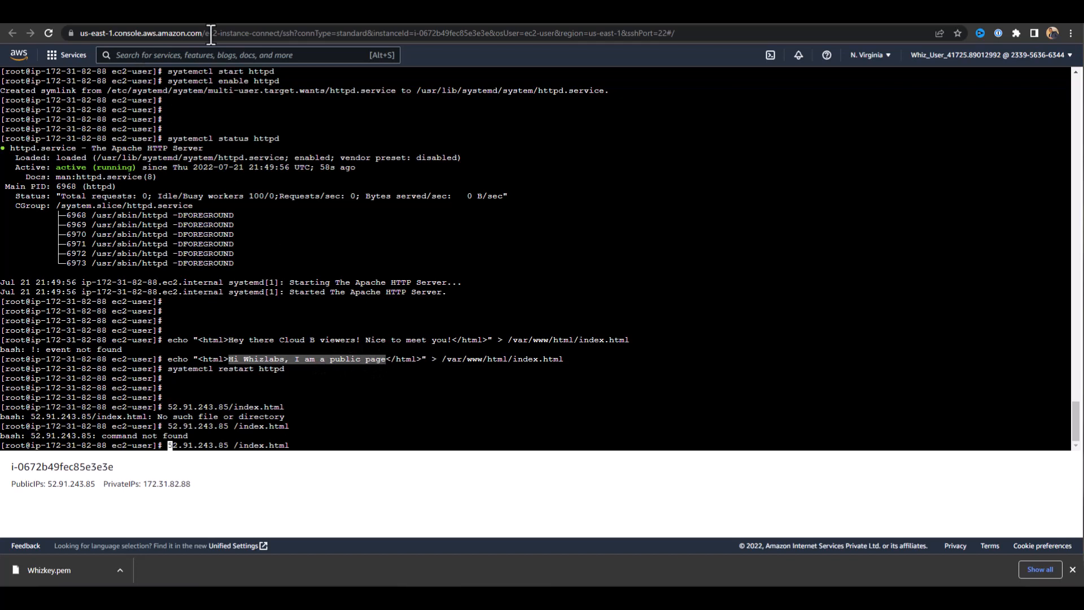
left_click(315, 25)
left_click(72, 56)
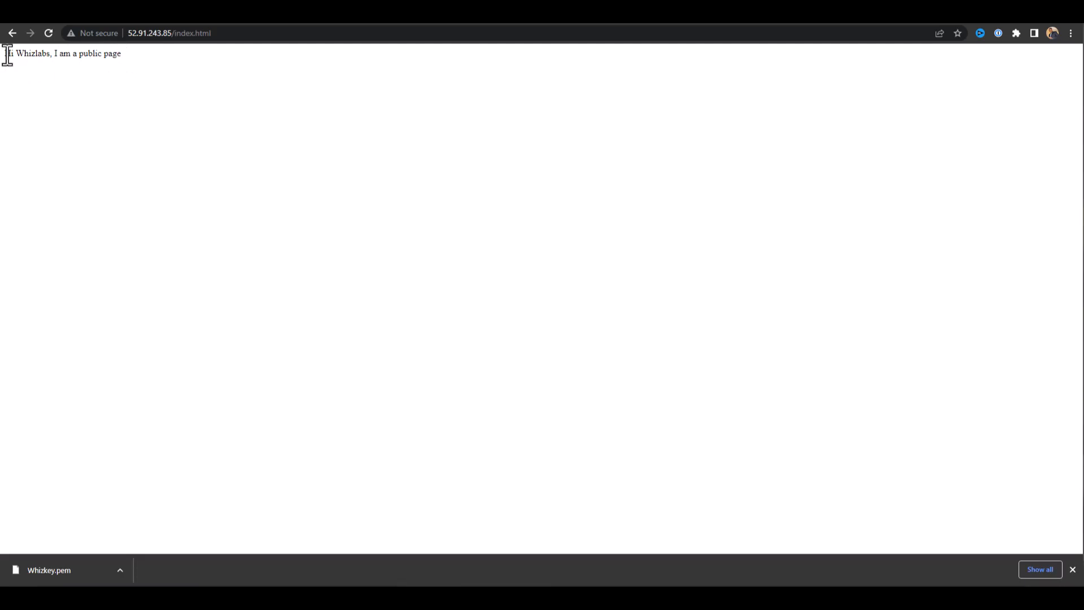
left_click_drag(4, 53, 133, 60)
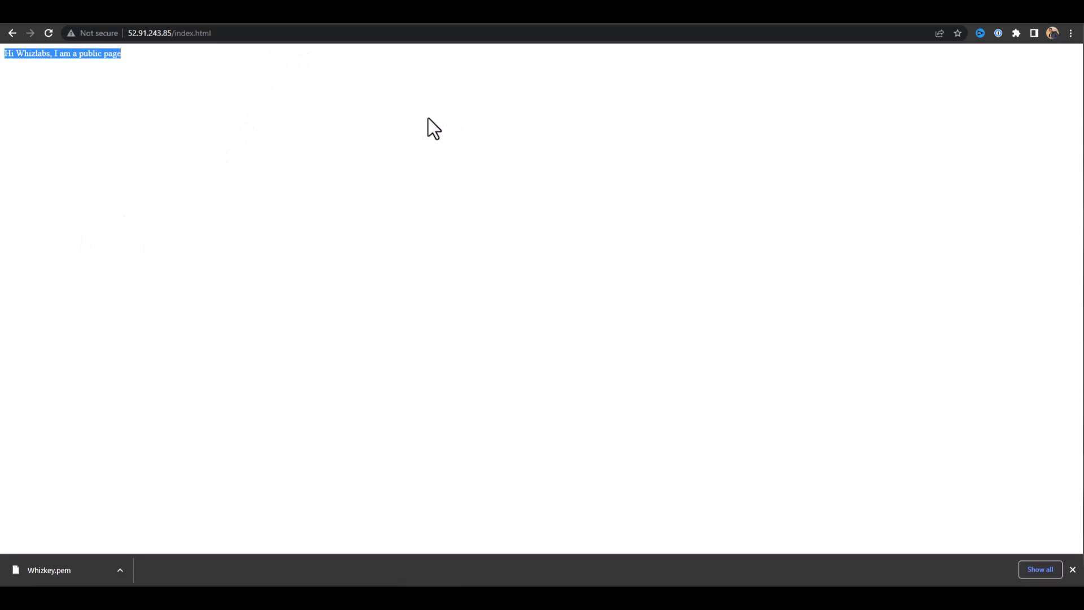
left_click(140, 157)
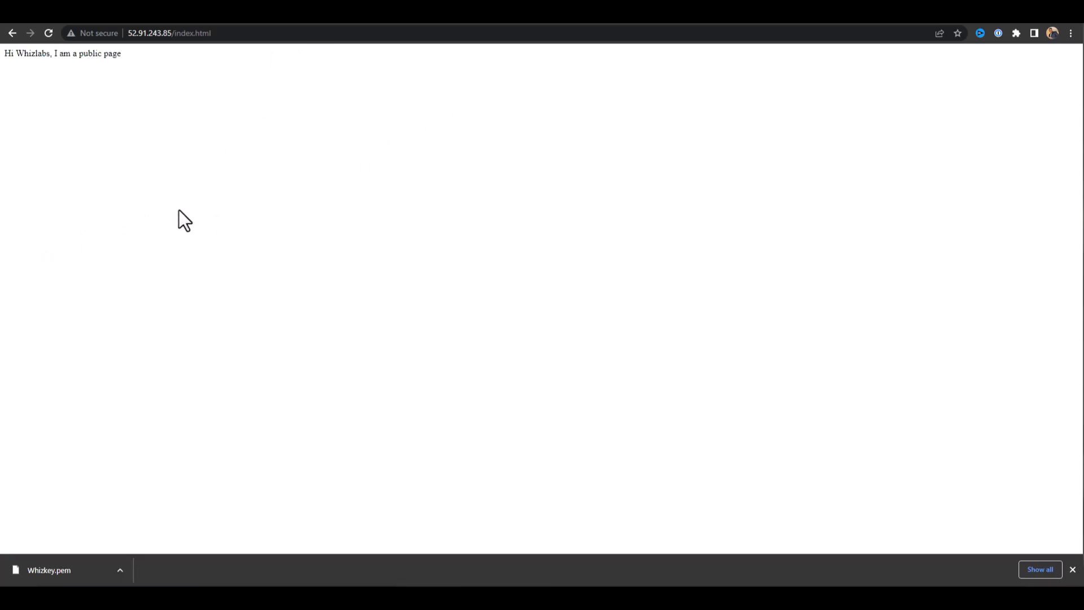